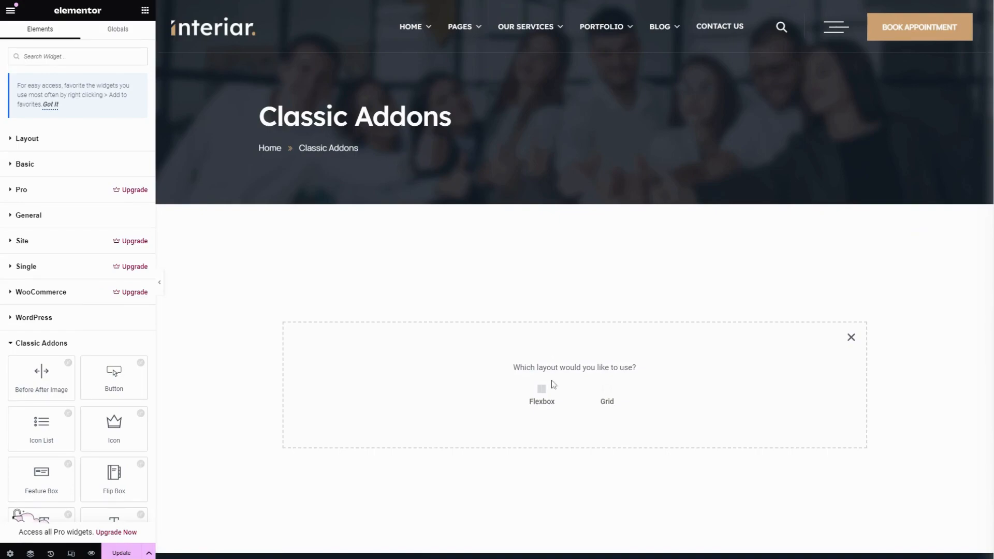
# Create a single-column flexbox container and add the Team widget to it by searching for "tea"
pyautogui.click(542, 393)
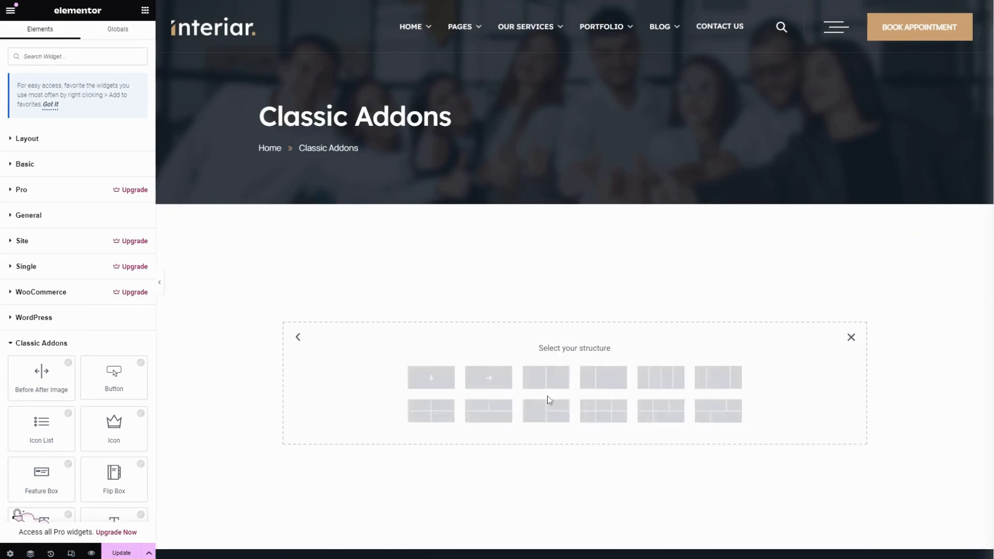
pyautogui.click(430, 380)
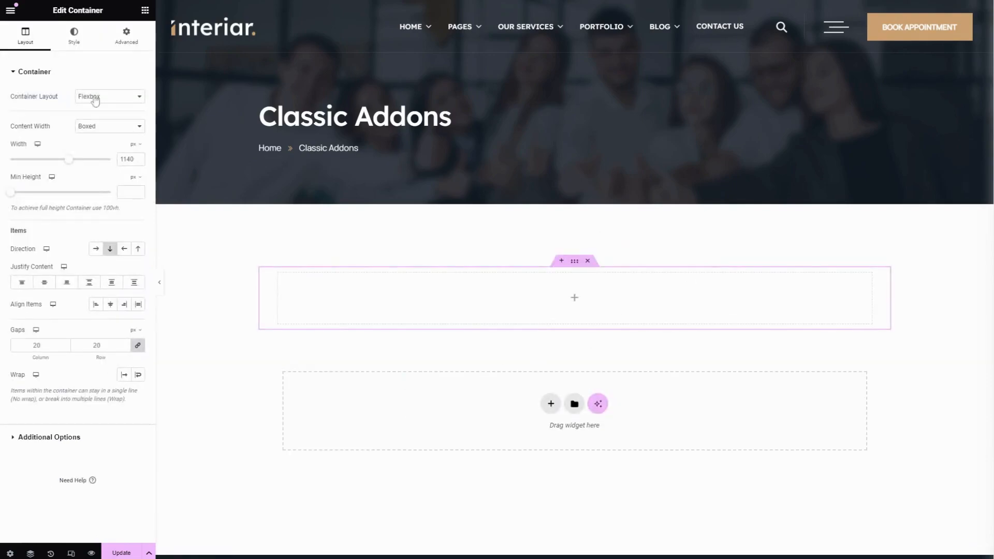
pyautogui.click(144, 12)
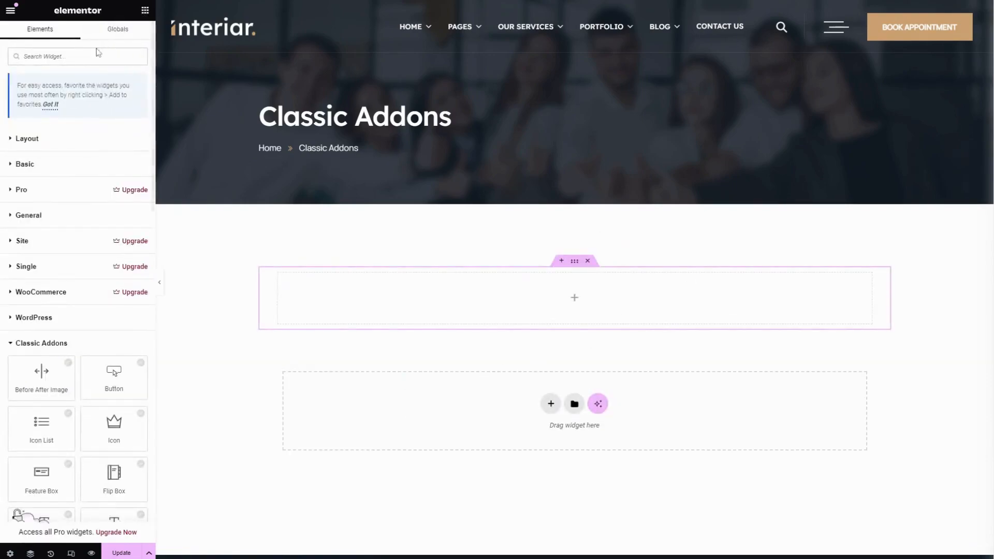
pyautogui.write('tea')
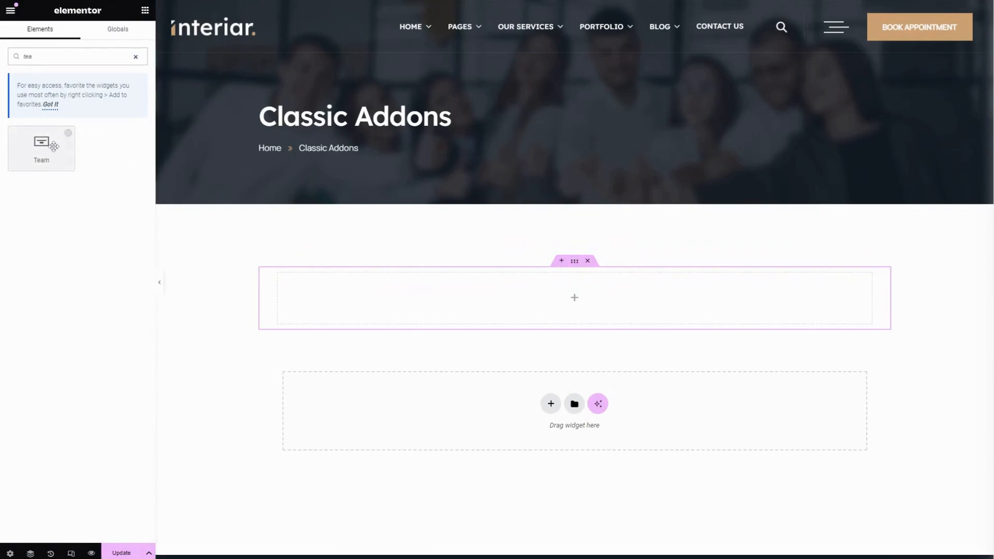
pyautogui.click(47, 148)
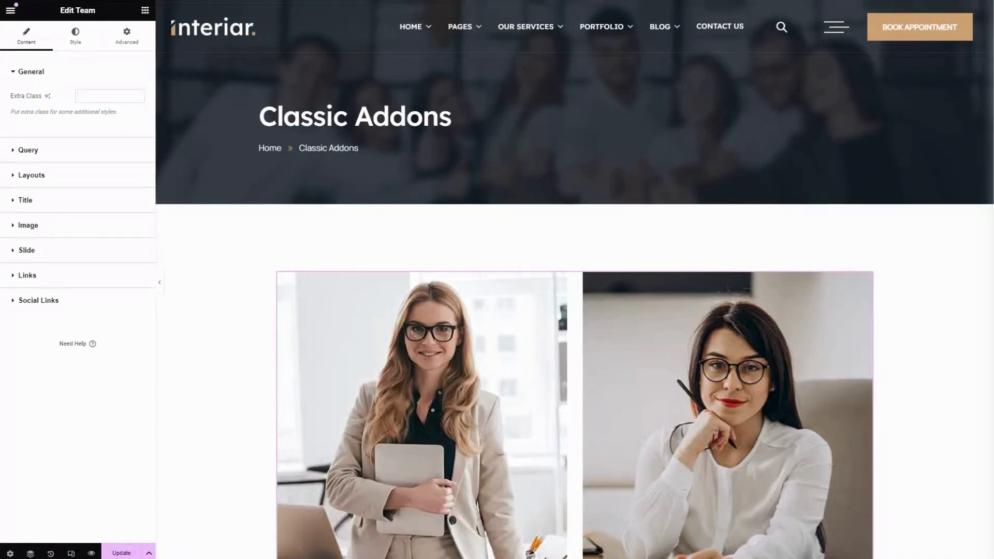
# Set the Team query's Post Per Page to 6
pyautogui.click(51, 151)
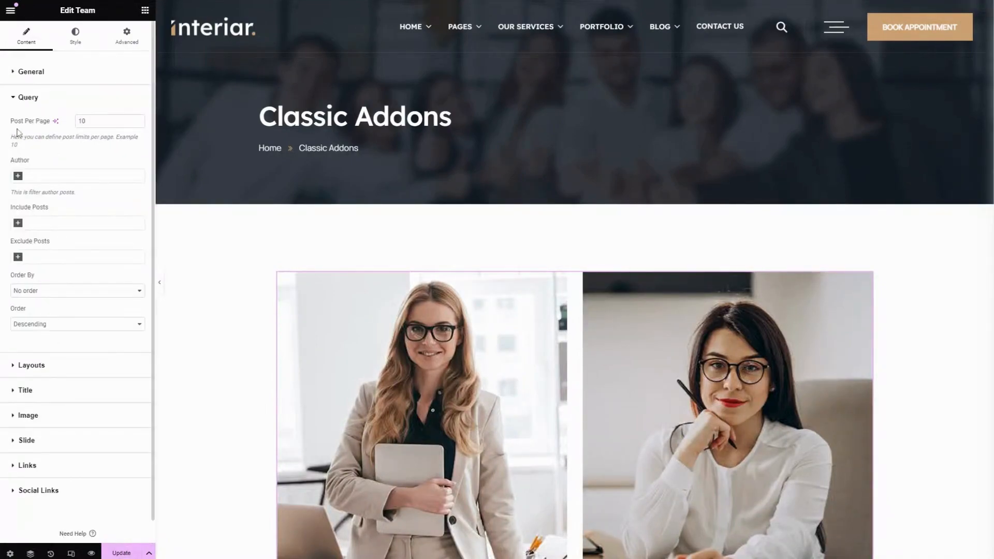
pyautogui.doubleClick(81, 121)
pyautogui.write('6')
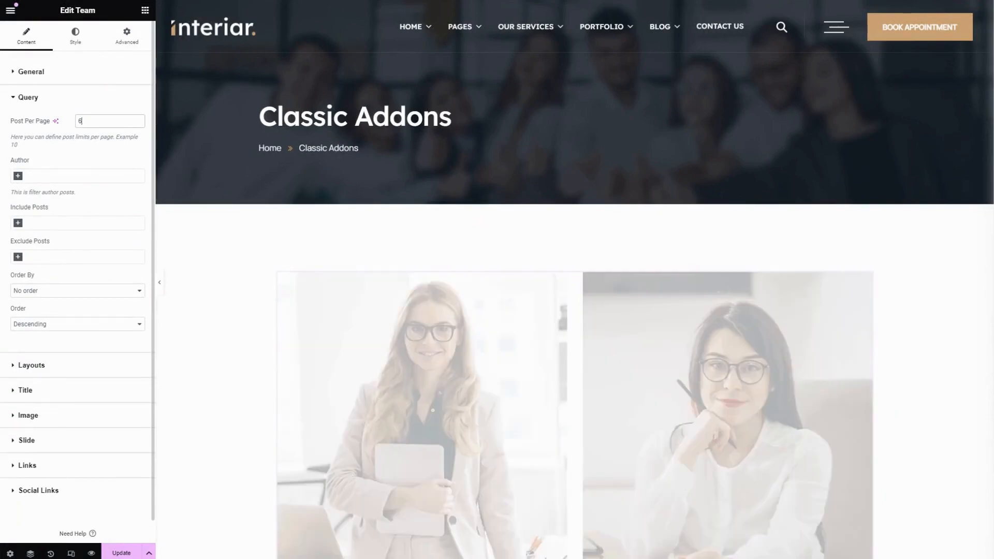
# Filter the query by the admin author and include all six team member posts
pyautogui.click(22, 176)
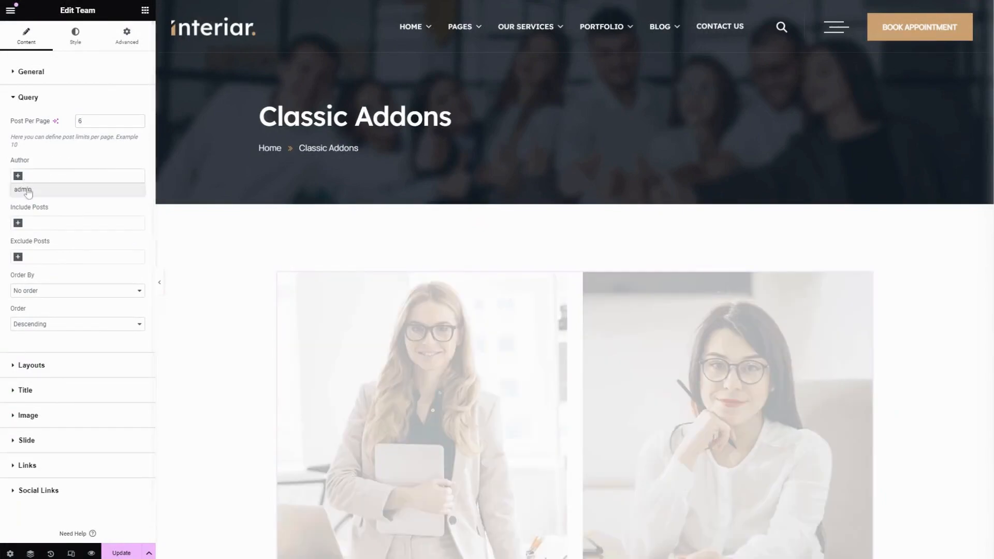
pyautogui.click(28, 191)
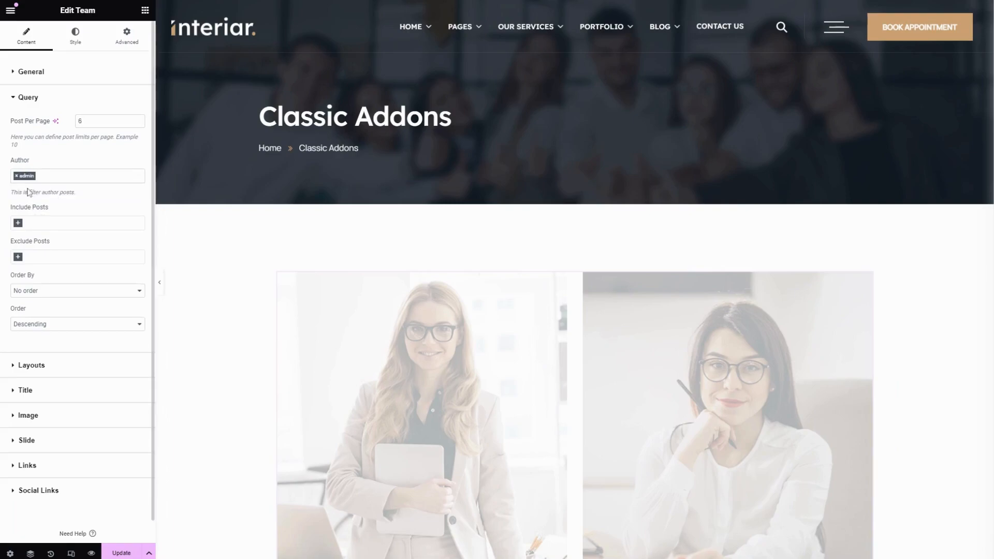
pyautogui.click(18, 224)
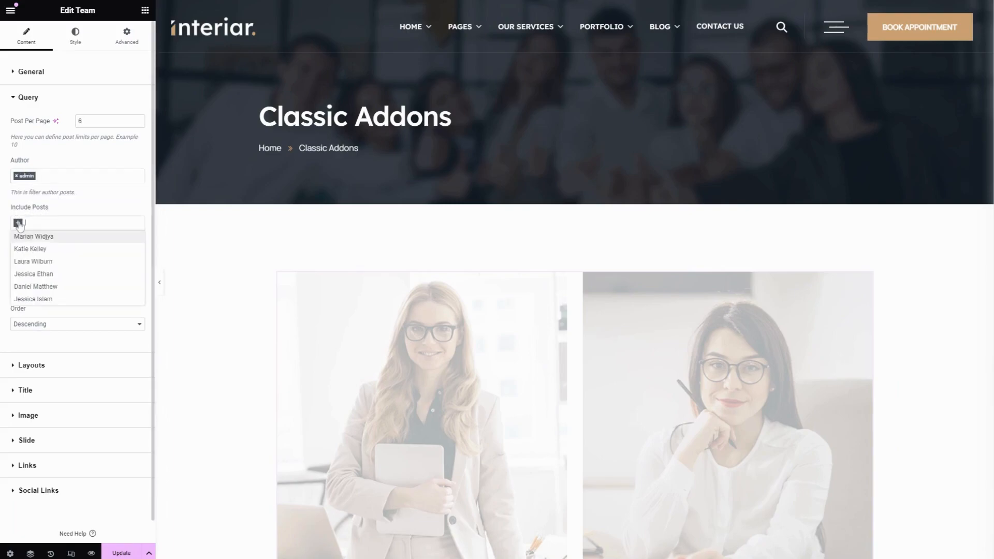
pyautogui.click(32, 237)
pyautogui.click(64, 224)
pyautogui.click(58, 253)
pyautogui.click(98, 225)
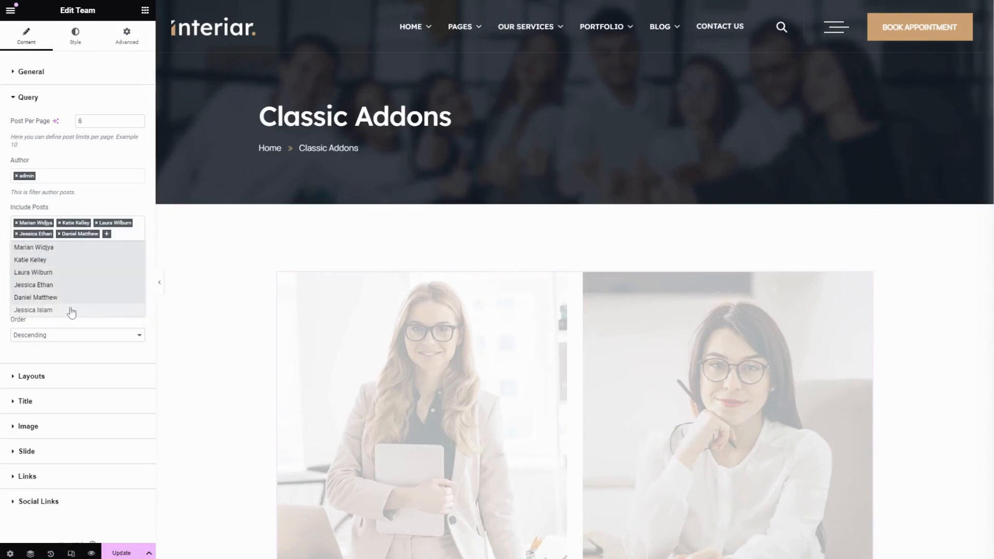
pyautogui.click(71, 311)
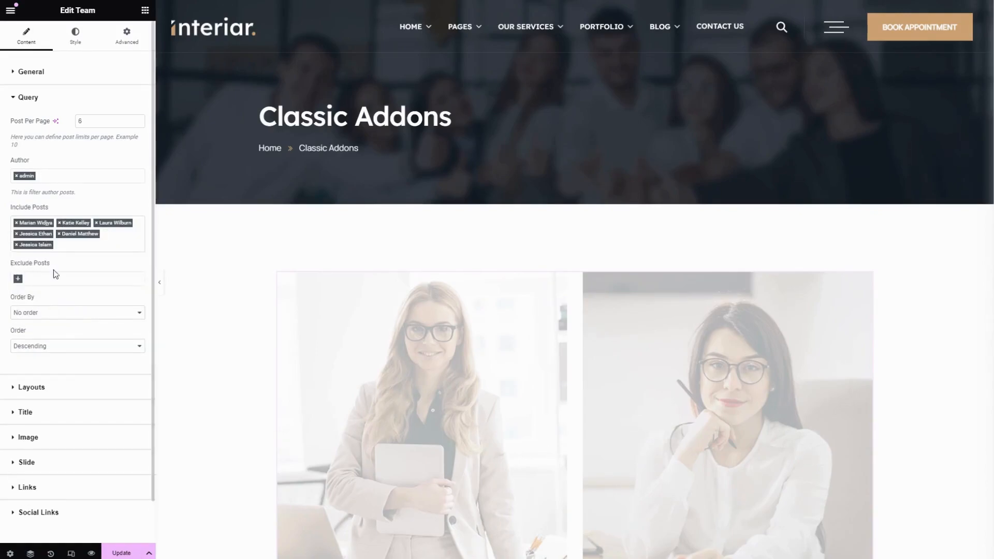
# Exclude the sixth team member's post and order the query by Post Author in ascending order
pyautogui.click(17, 280)
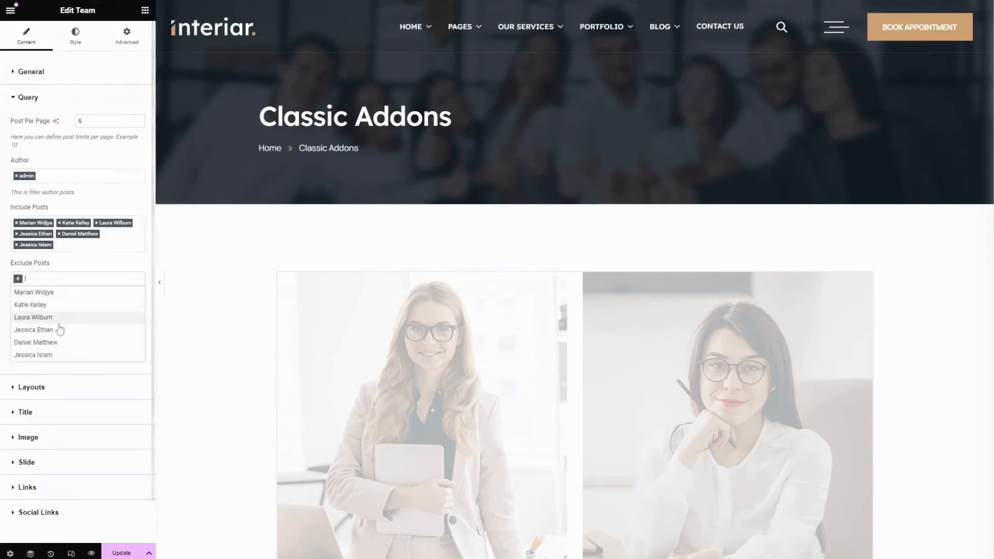
pyautogui.click(74, 356)
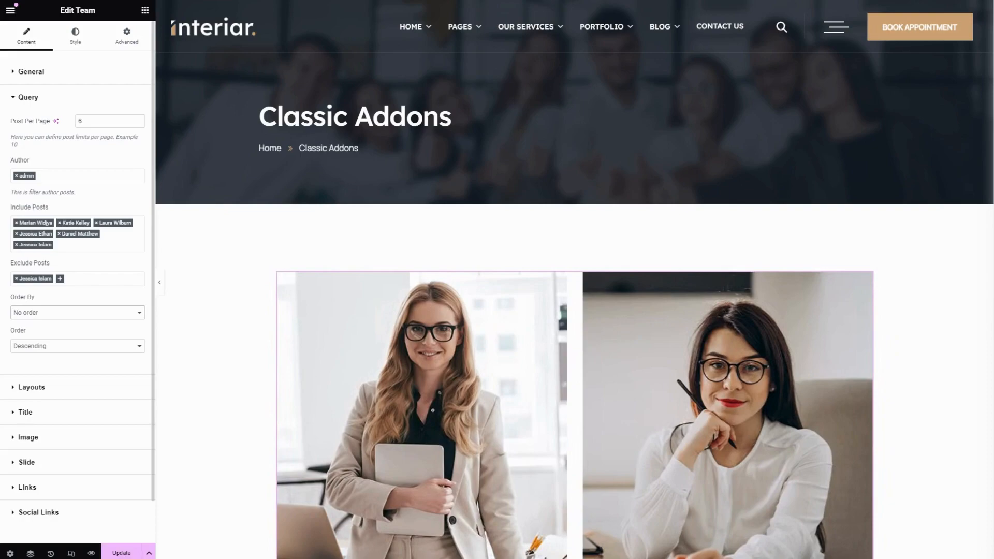
pyautogui.click(32, 341)
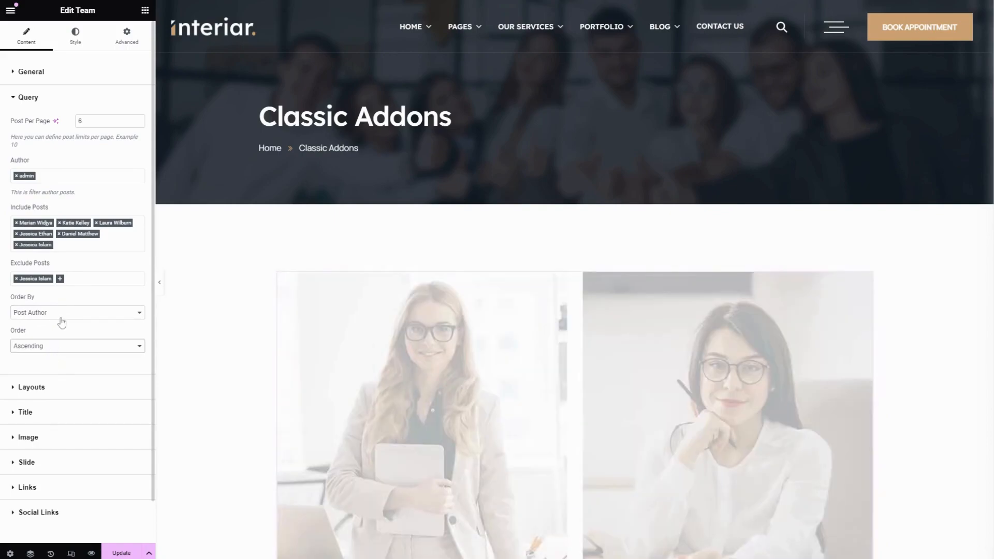
# Set the layout alignment to centre and the excerpt length to 10
pyautogui.click(75, 394)
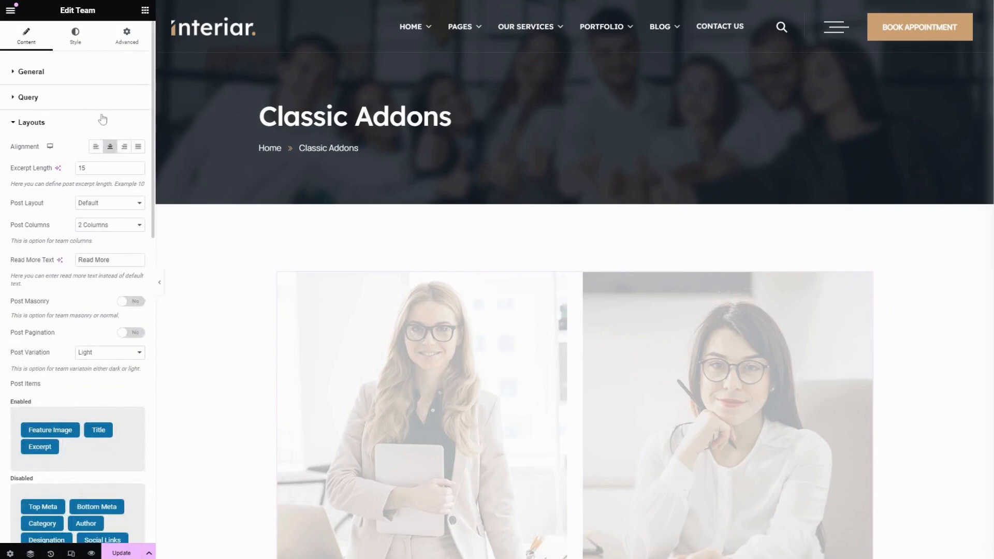
pyautogui.click(97, 150)
pyautogui.click(109, 150)
pyautogui.click(95, 168)
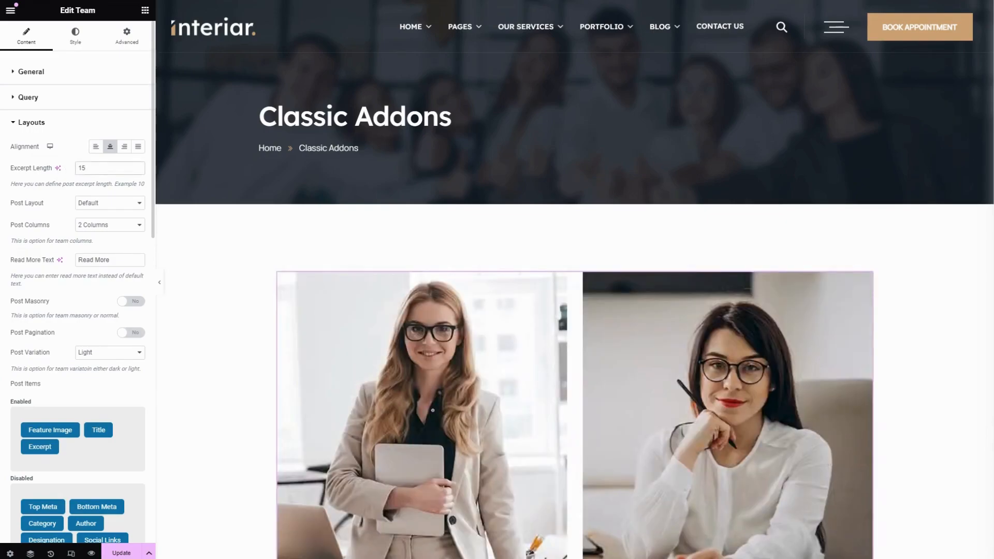
pyautogui.hotkey('ctrl', 'a')
pyautogui.write('10')
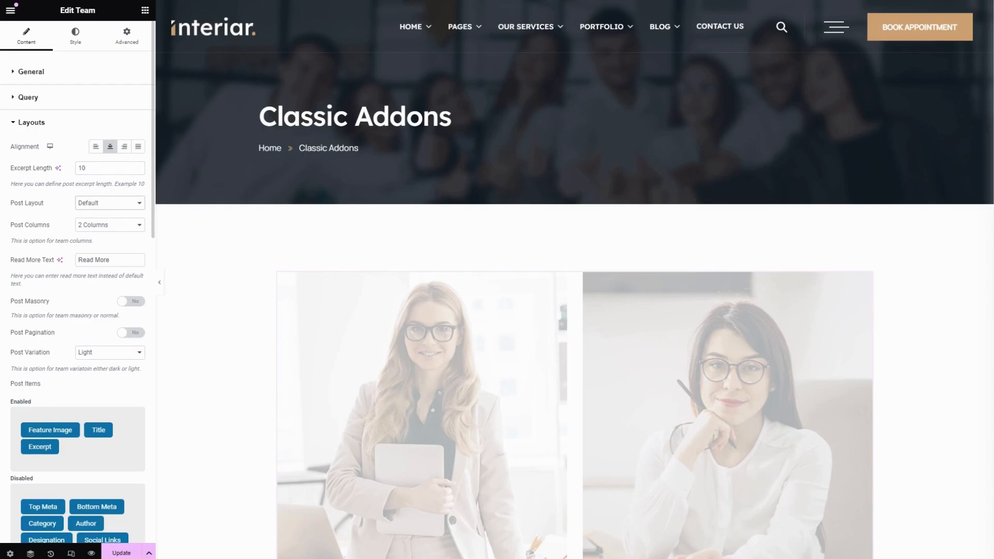
# Set the post layout to Classic with 3 columns
pyautogui.press('Down')
pyautogui.click(92, 238)
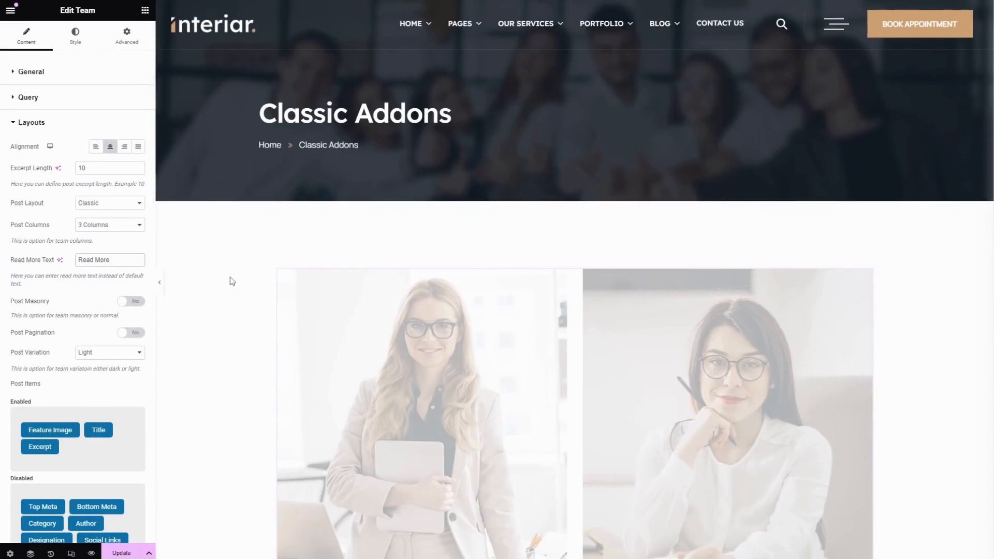
pyautogui.scroll(-2, 228, 280)
pyautogui.hotkey('ctrl', 'shift', 'Left')
pyautogui.hotkey('ctrl', 'shift', 'Left')
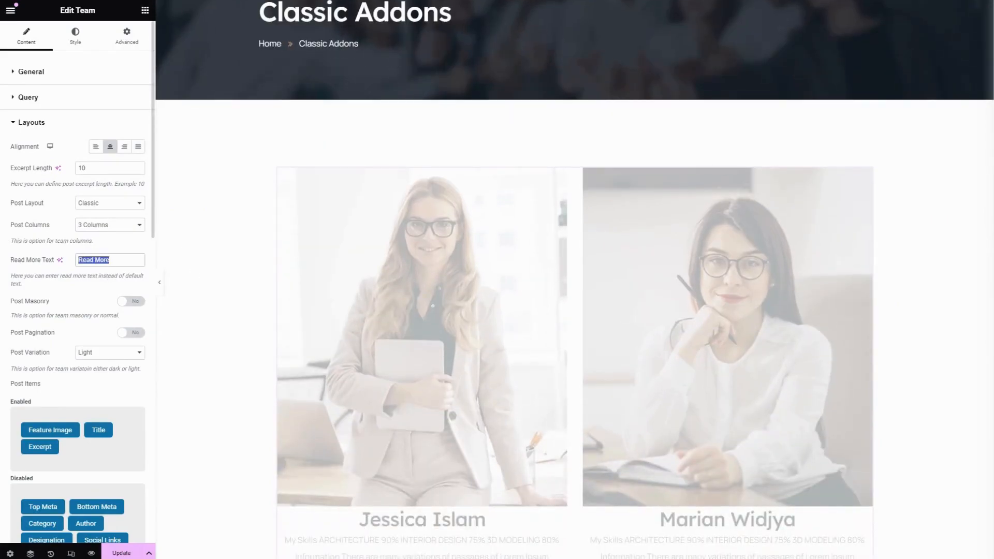
pyautogui.scroll(-2, 68, 297)
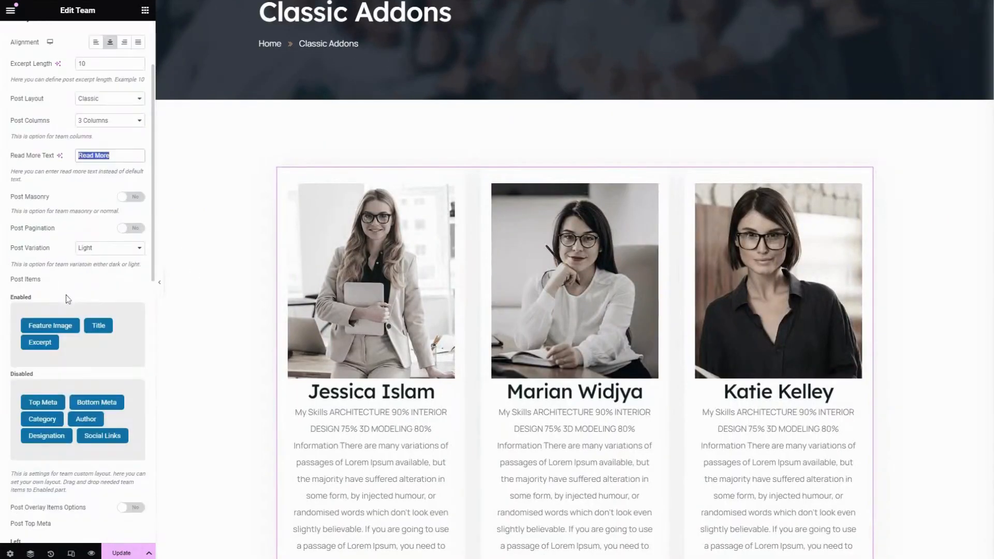
# Toggle the Post Masonry option twice and set the Post Variation to Light
pyautogui.click(138, 203)
pyautogui.click(138, 202)
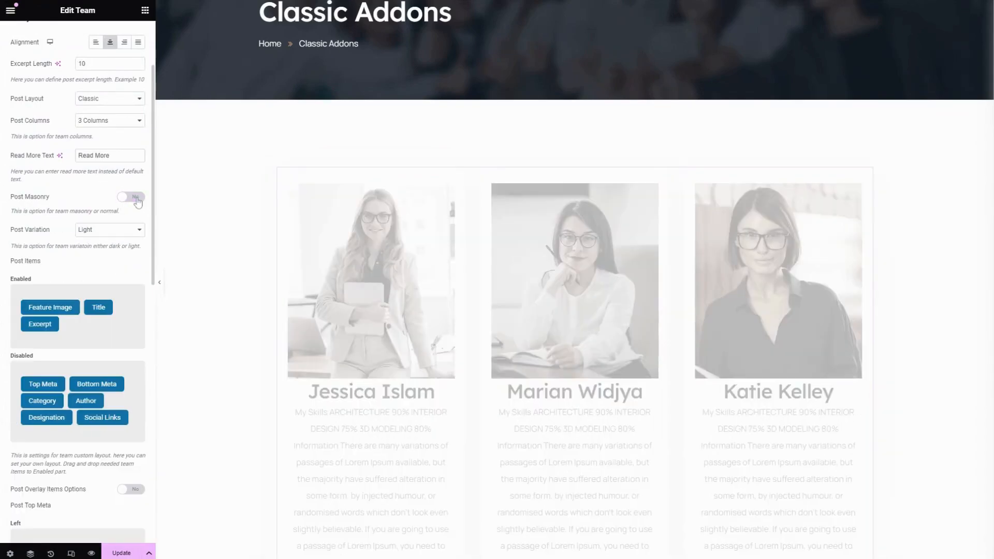
pyautogui.click(102, 231)
pyautogui.click(106, 249)
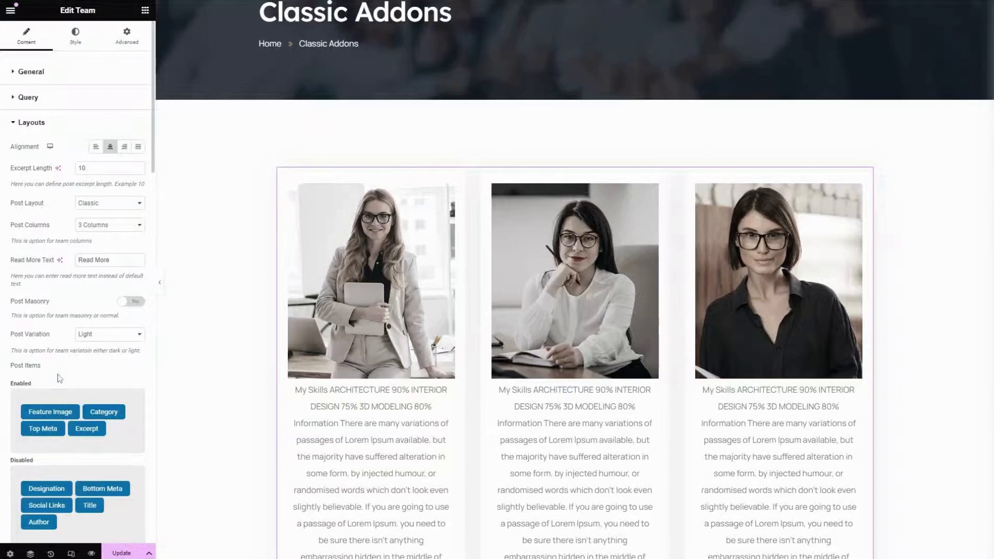
# Rearrange the post items so only Feature Image, Title and Social Links are enabled
pyautogui.scroll(-2, 61, 392)
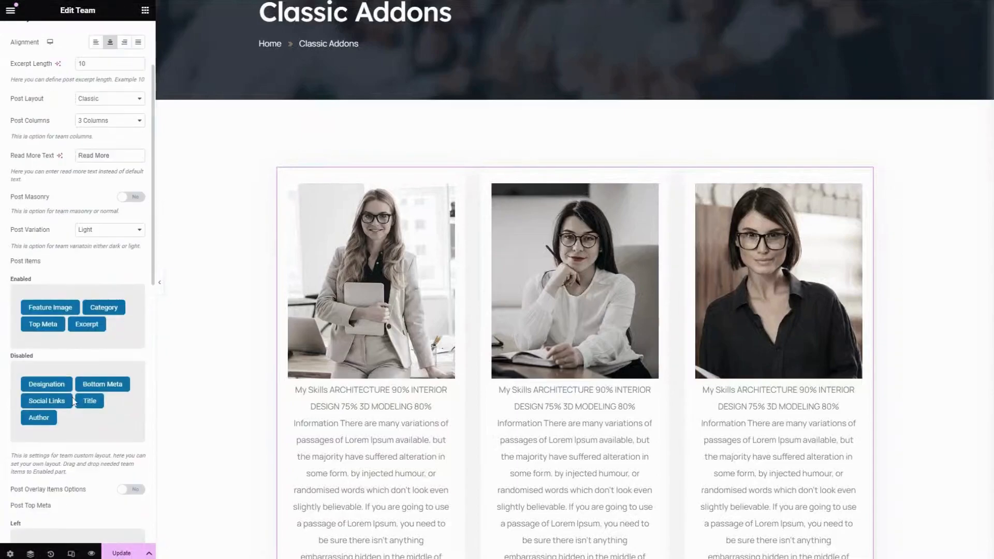
pyautogui.moveTo(55, 383); pyautogui.dragTo(113, 346)
pyautogui.moveTo(52, 400); pyautogui.dragTo(88, 362)
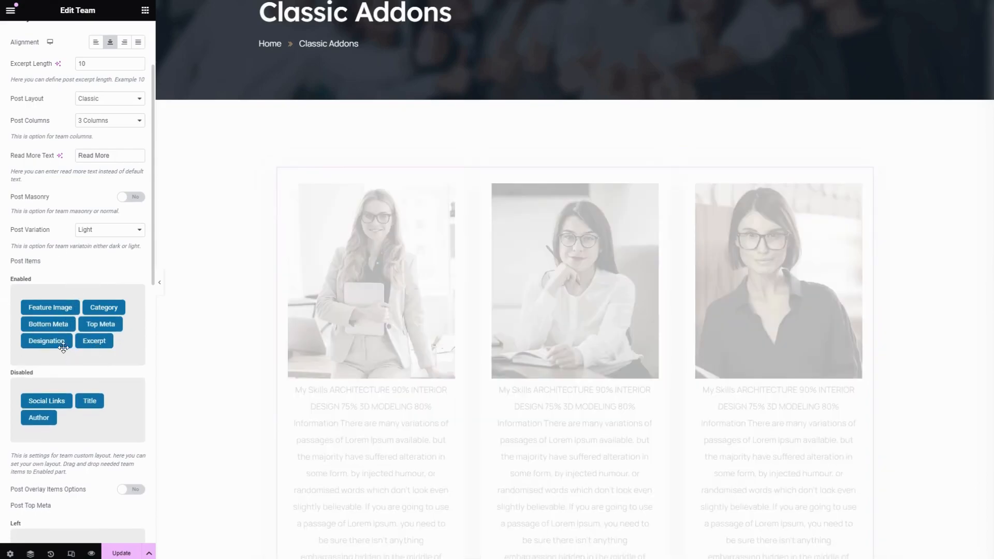
pyautogui.moveTo(45, 343); pyautogui.dragTo(50, 393)
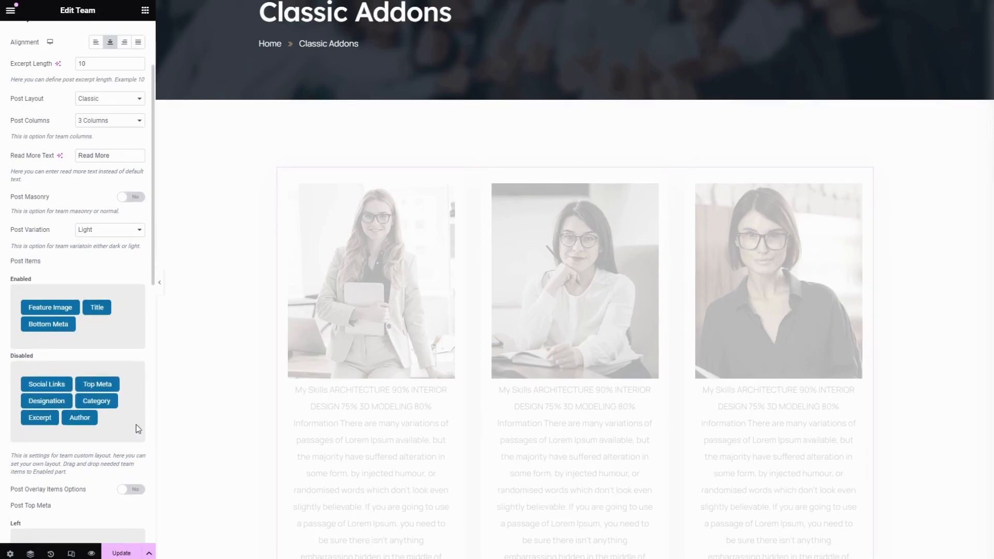
pyautogui.moveTo(95, 309); pyautogui.dragTo(133, 317)
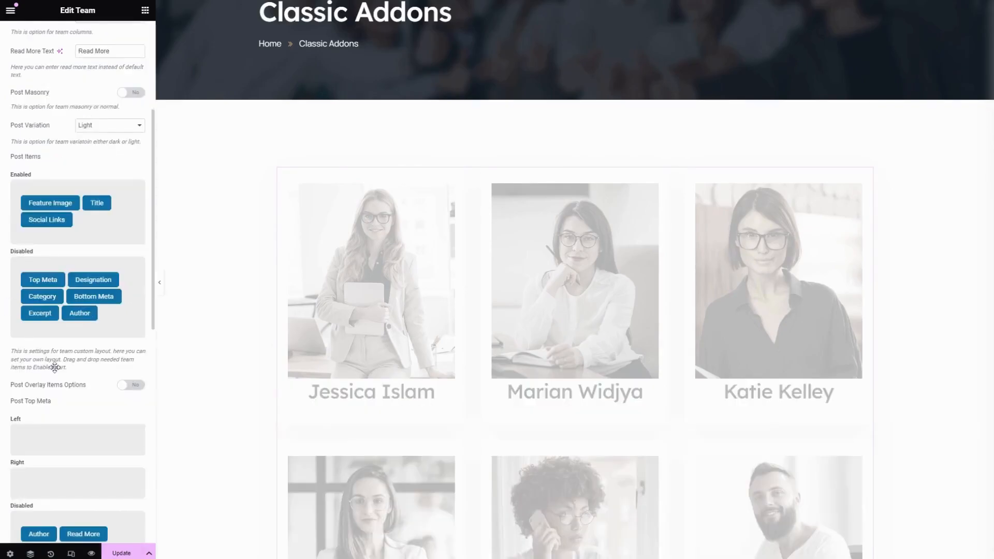
# Turn on Post Overlay Items Options and enable Top Meta as an overlay item
pyautogui.scroll(-2, 55, 368)
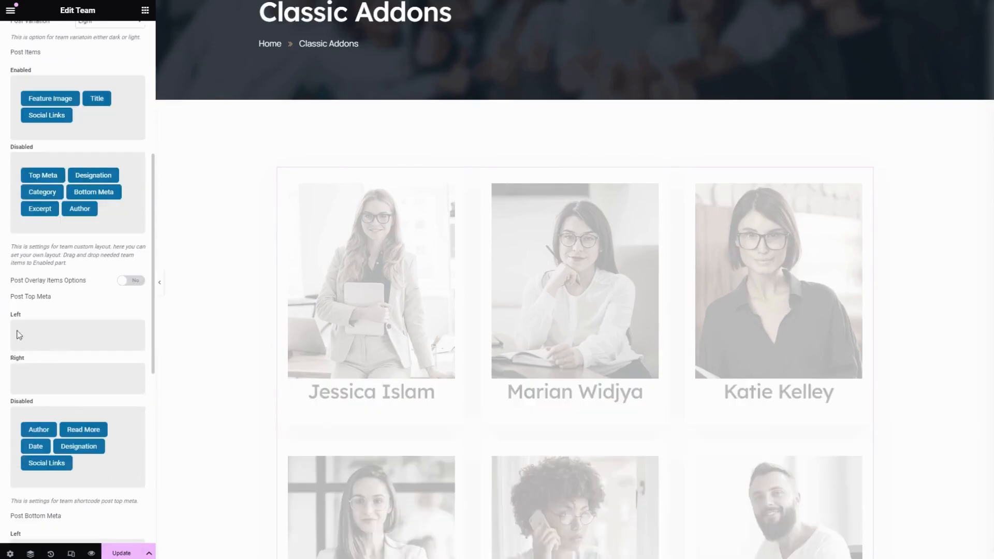
pyautogui.click(132, 281)
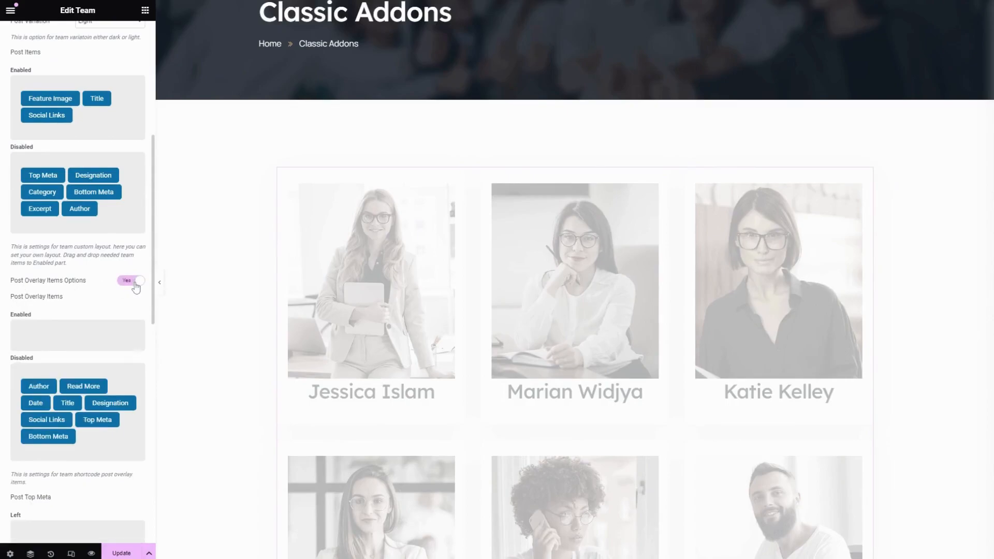
pyautogui.scroll(-1, 86, 339)
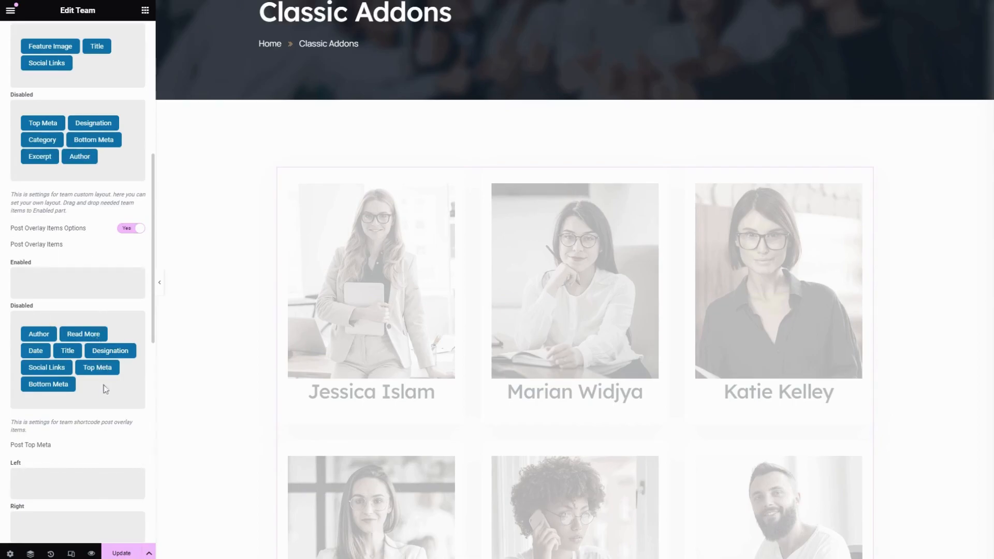
pyautogui.moveTo(99, 369); pyautogui.dragTo(46, 284)
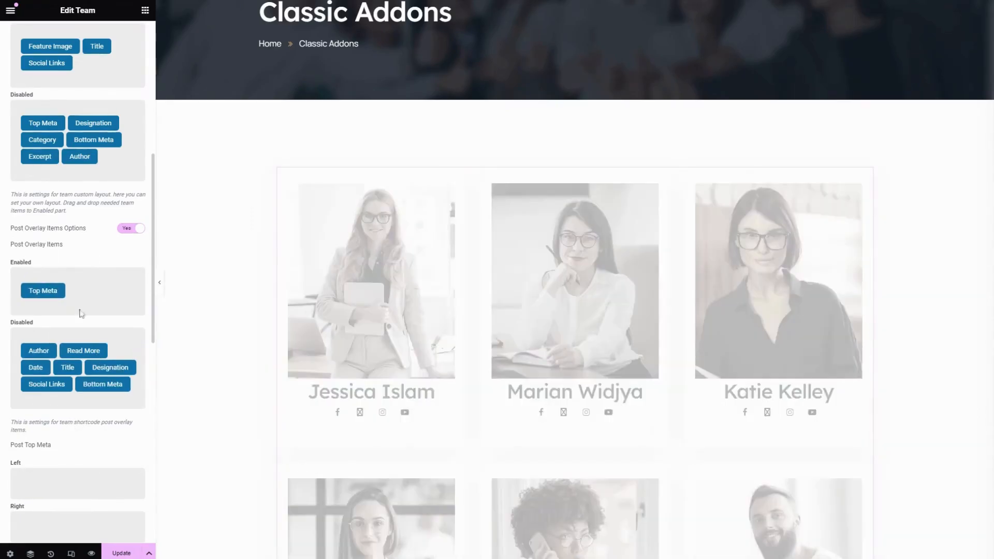
# Place Date in the left slot of the Post Top Meta
pyautogui.scroll(-5, 99, 332)
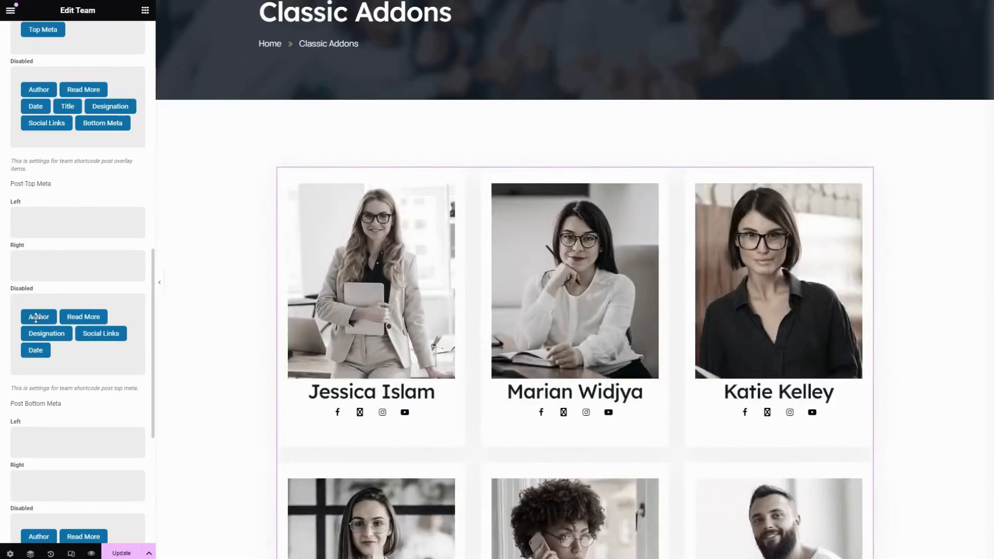
pyautogui.moveTo(36, 350); pyautogui.dragTo(45, 237)
pyautogui.scroll(-2, 83, 332)
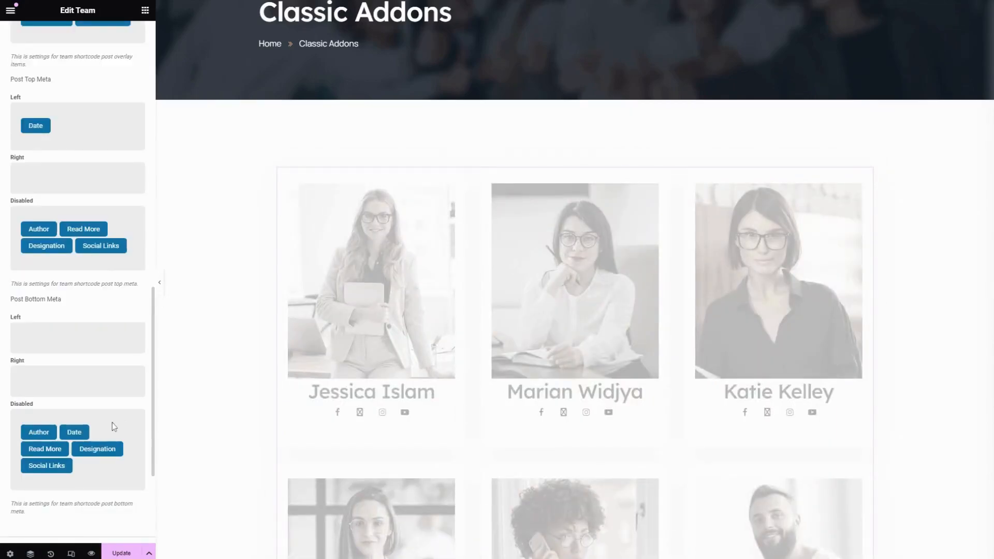
pyautogui.moveTo(74, 432)
pyautogui.mouseDown()
pyautogui.moveTo(98, 394)
pyautogui.moveTo(54, 394)
pyautogui.moveTo(85, 433)
pyautogui.mouseUp()
pyautogui.scroll(-2, 91, 453)
pyautogui.scroll(-2, 92, 443)
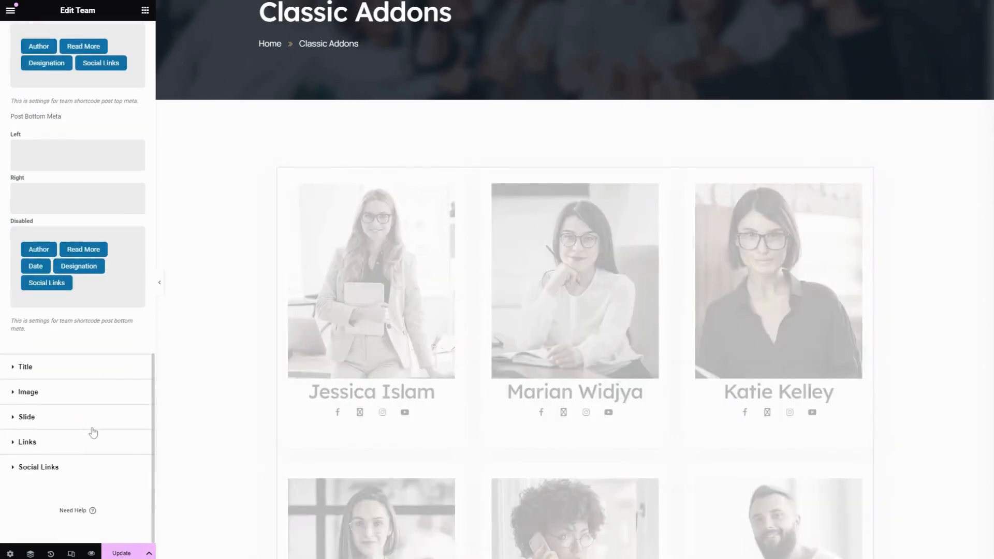
# Turn on the Slide Option in the widget's Slide settings
pyautogui.click(64, 371)
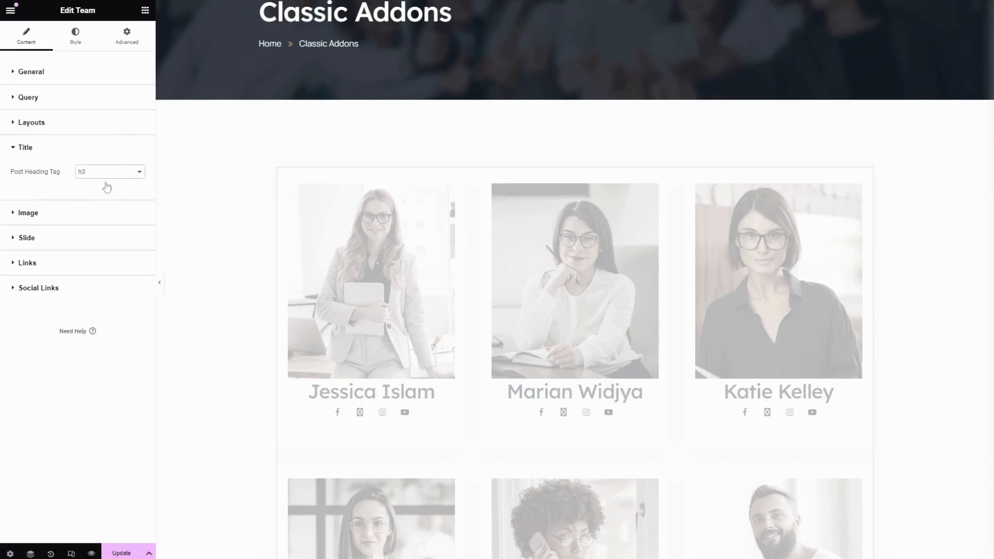
pyautogui.click(58, 212)
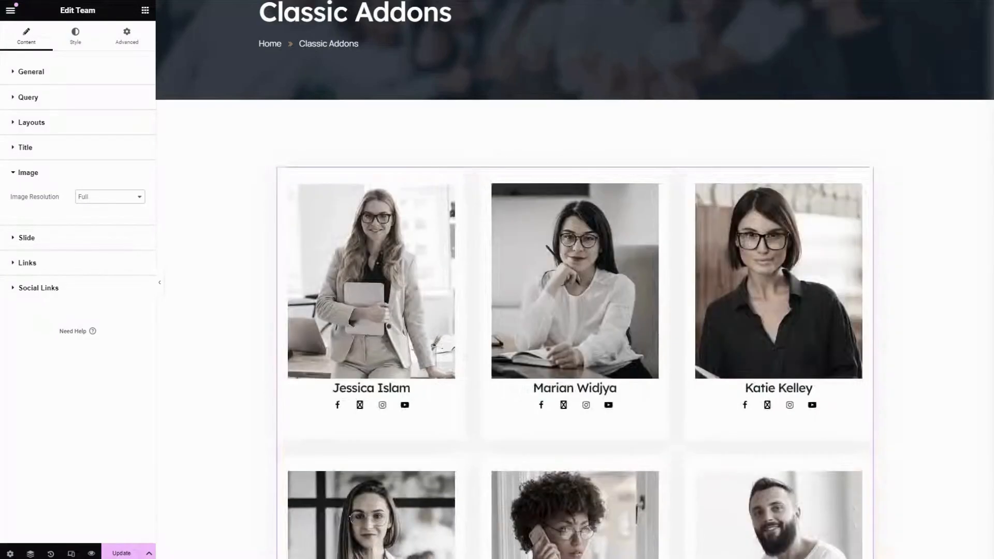
pyautogui.click(52, 238)
pyautogui.click(126, 221)
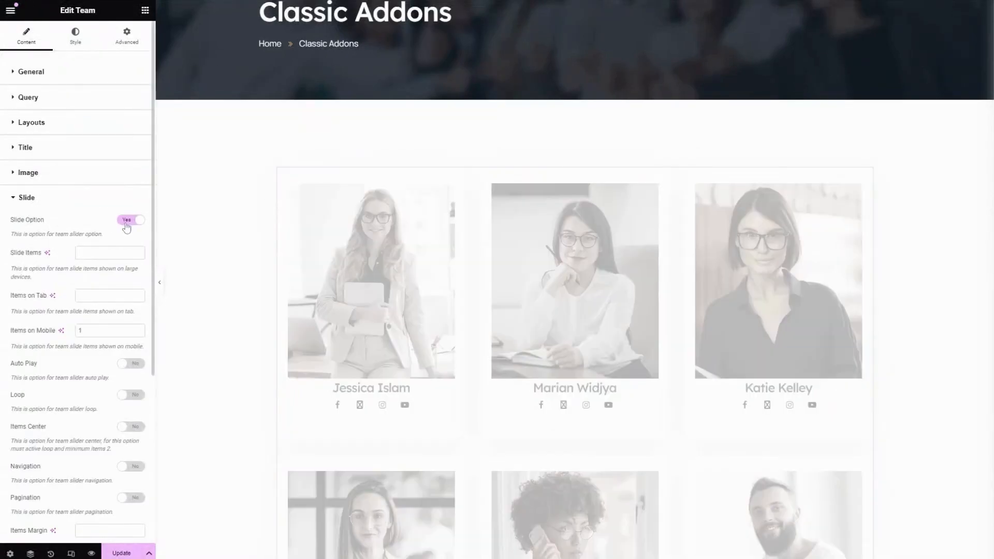
# Set the slider to show 3 items on large devices and 2 items on tablets
pyautogui.click(78, 254)
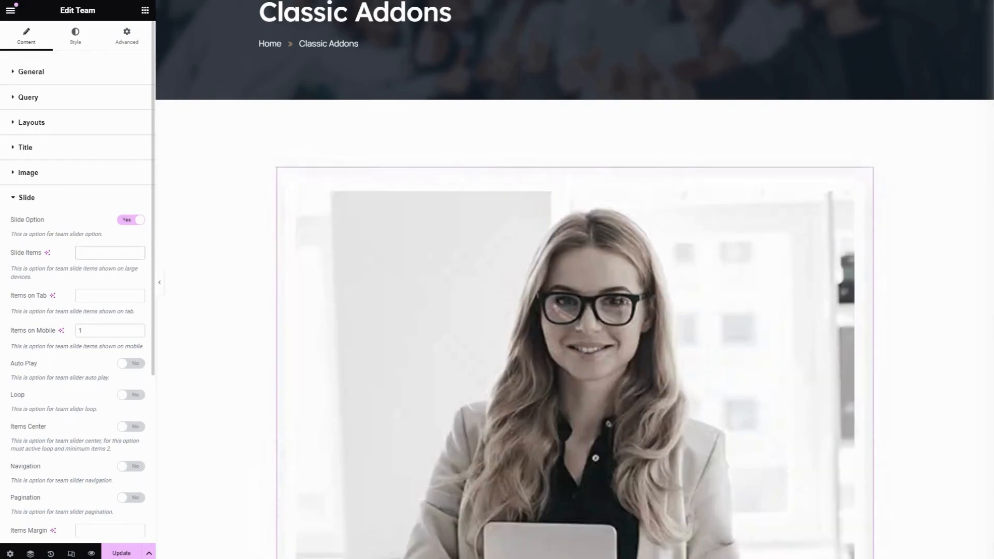
pyautogui.write('3')
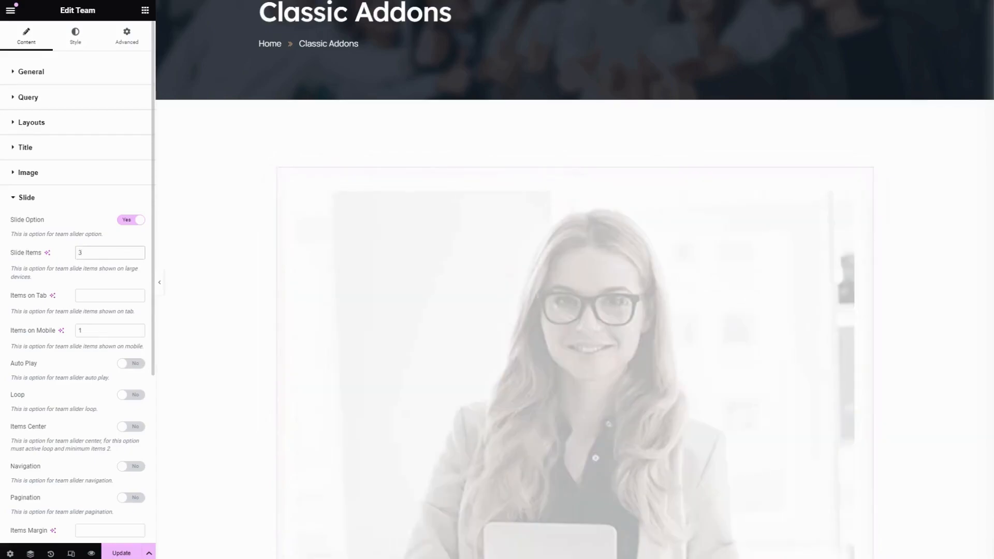
pyautogui.click(104, 295)
pyautogui.write('2')
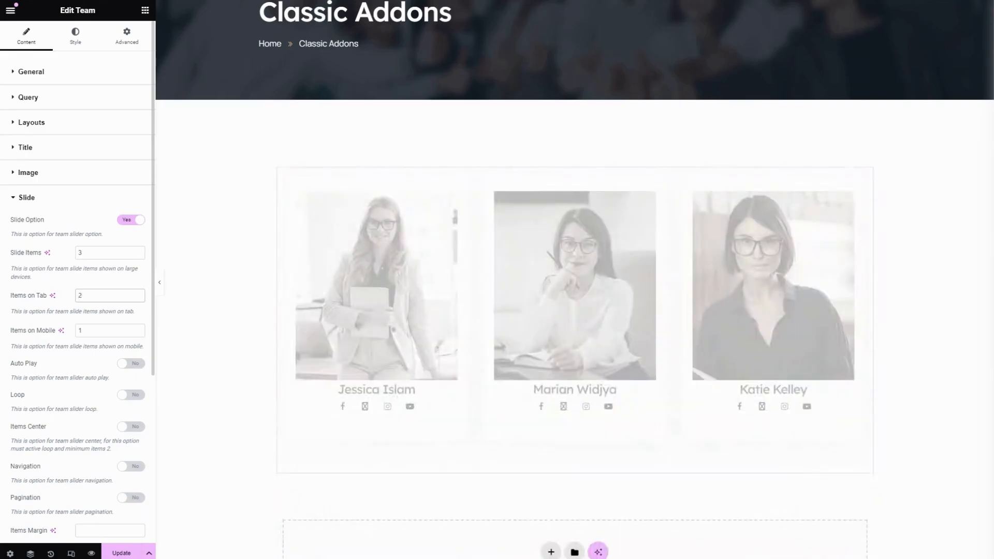
pyautogui.click(88, 330)
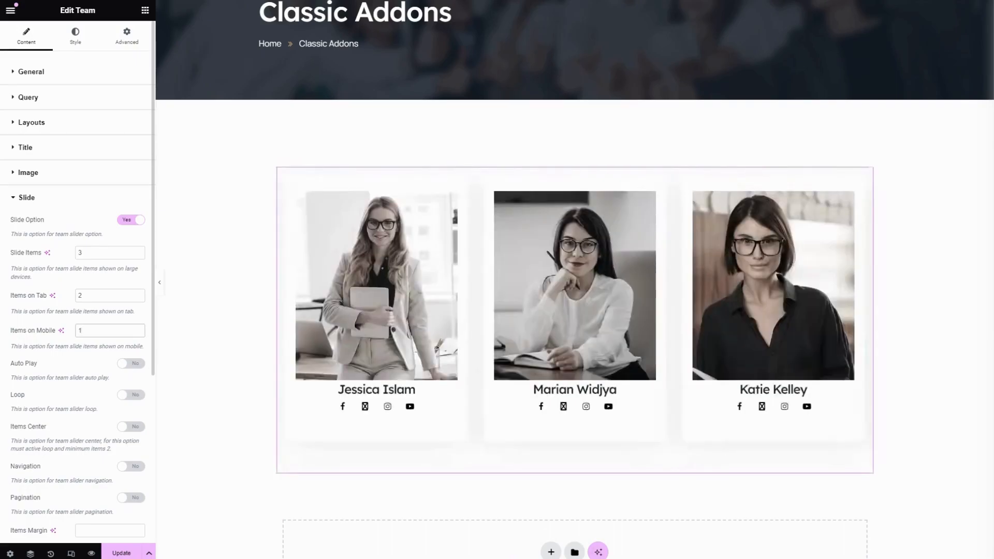
pyautogui.hotkey('ctrl', 'a')
# Enable Auto Play, Loop, Items Center and Navigation for the team slider, leaving Pagination off
pyautogui.scroll(-5, 133, 118)
pyautogui.click(132, 118)
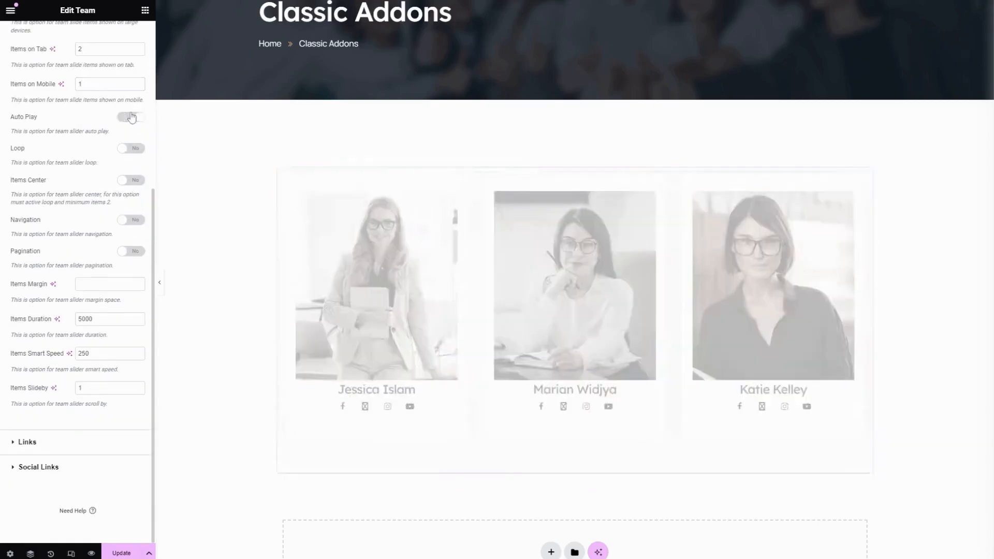
pyautogui.click(131, 148)
pyautogui.click(131, 181)
pyautogui.click(132, 220)
pyautogui.click(134, 253)
pyautogui.click(139, 252)
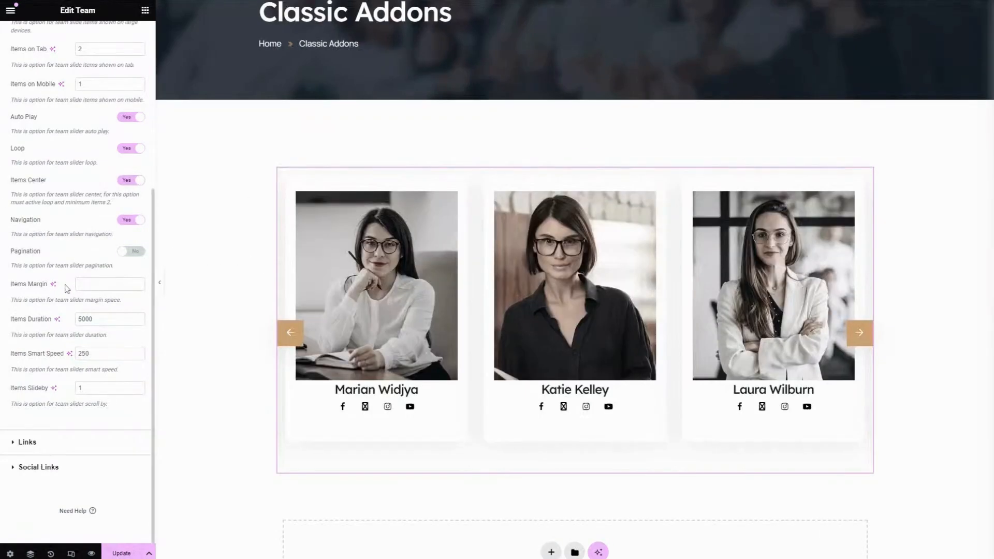
# Set the slider Items Margin to 30px
pyautogui.click(103, 284)
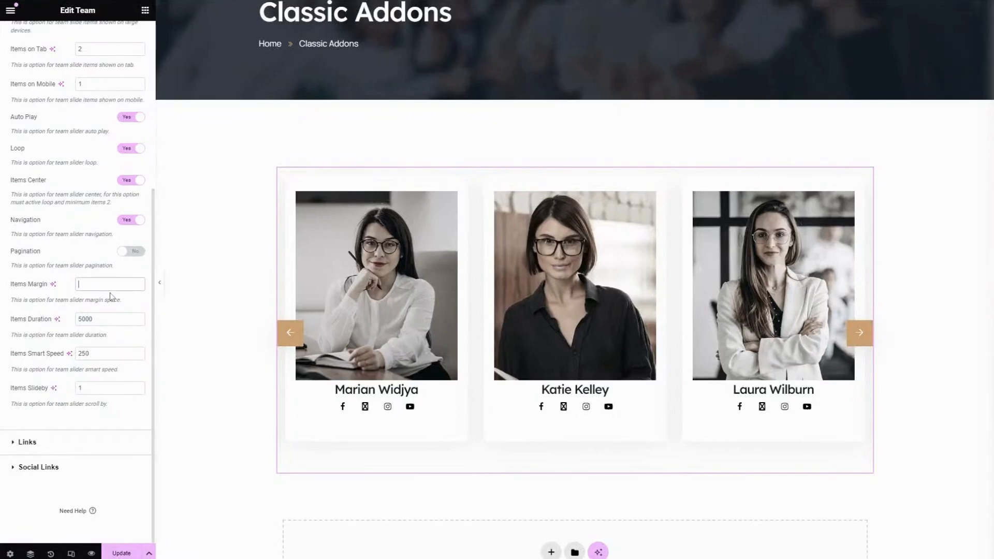
pyautogui.write('30px')
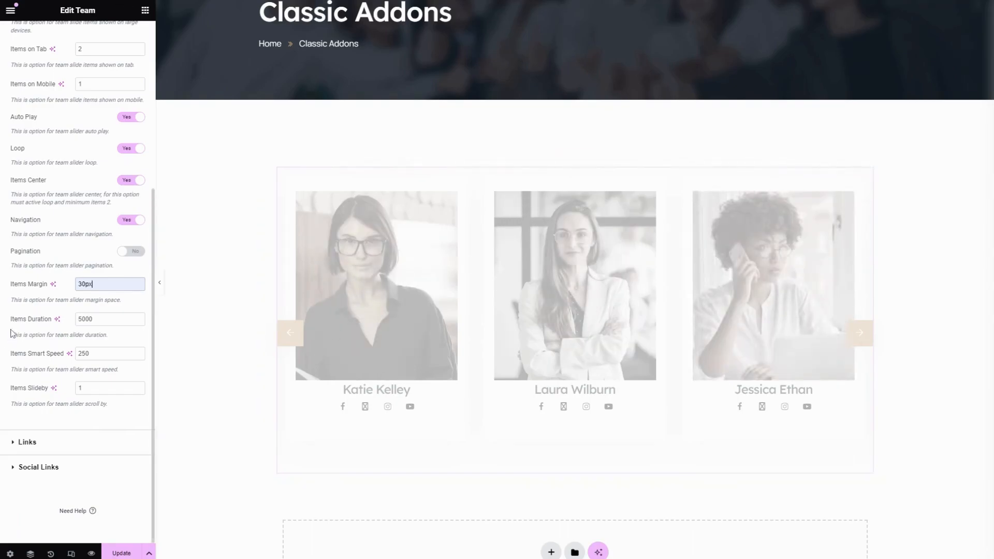
pyautogui.moveTo(11, 326); pyautogui.dragTo(66, 325)
pyautogui.click(108, 320)
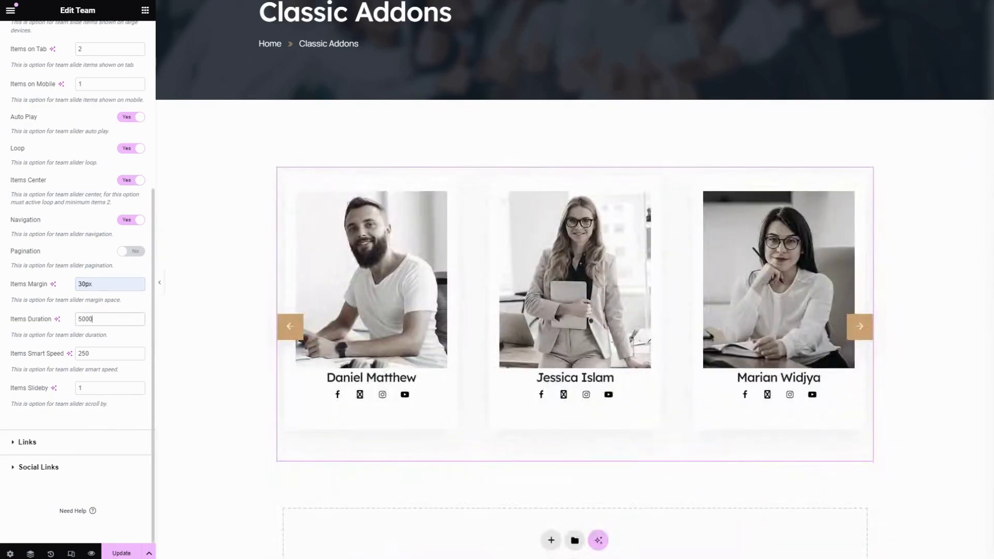
pyautogui.hotkey('ctrl', 'a')
pyautogui.click(41, 368)
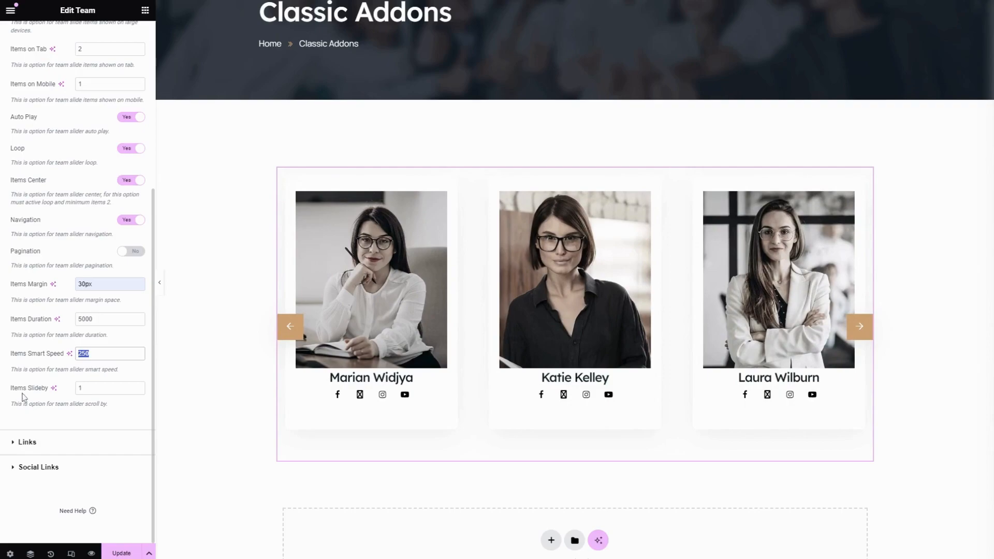
pyautogui.click(97, 390)
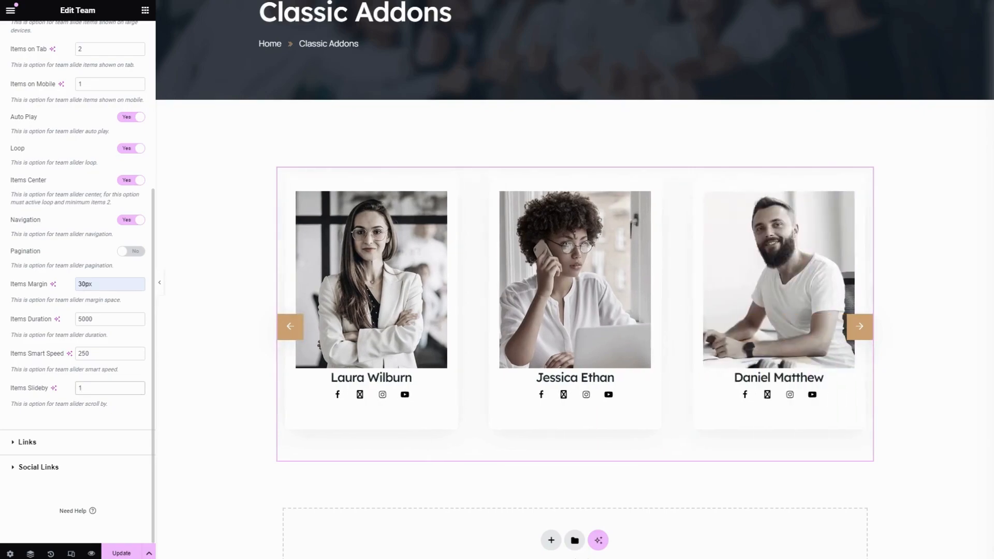
# Enable Target Blank and No Follow for the Image, Title and Read More links
pyautogui.click(72, 447)
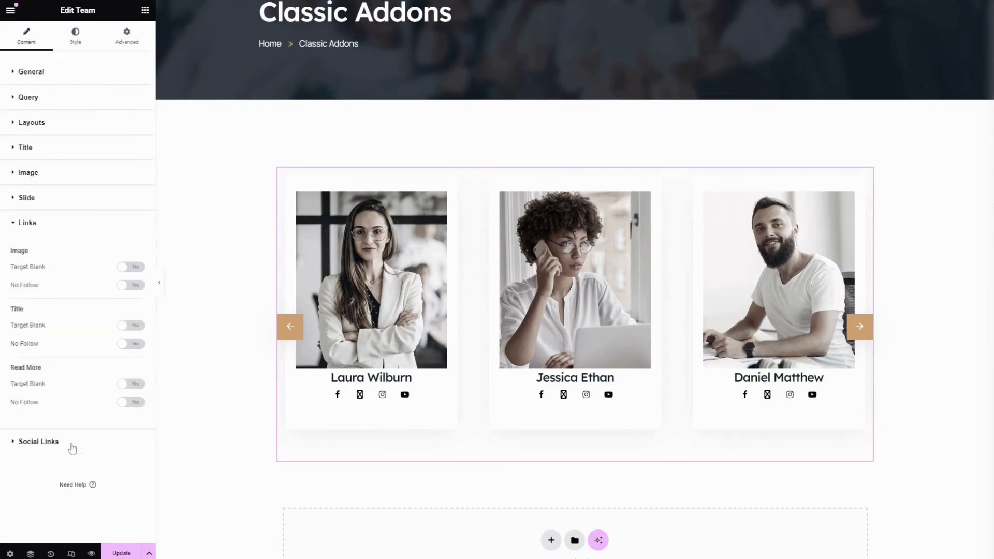
pyautogui.click(135, 268)
pyautogui.click(137, 291)
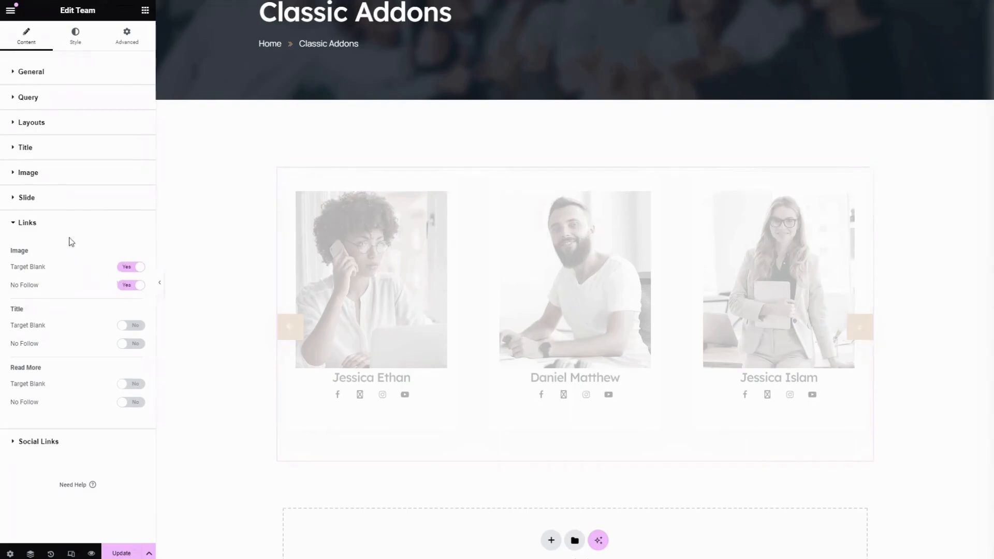
pyautogui.click(127, 326)
pyautogui.click(128, 345)
pyautogui.click(131, 384)
pyautogui.click(133, 403)
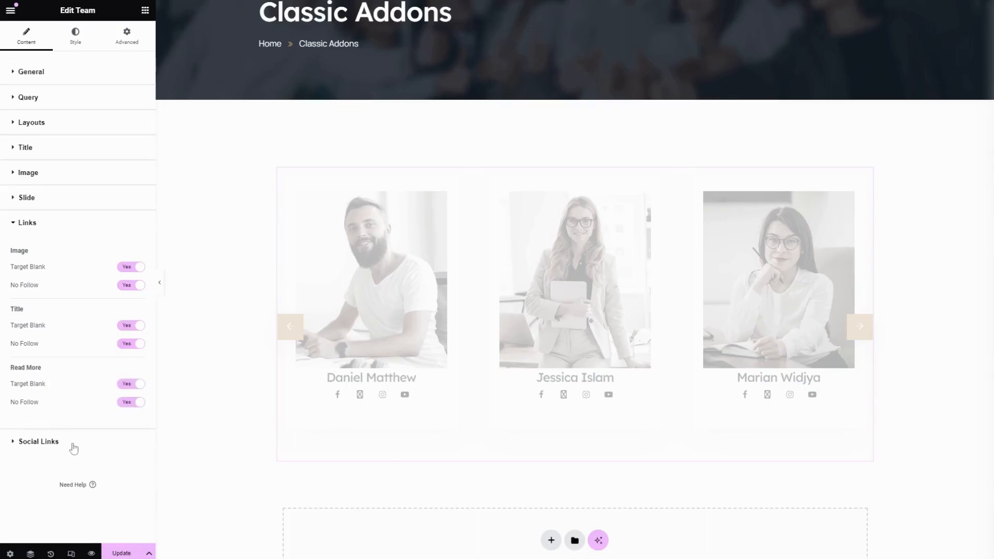
# Configure the social icon colours: fore and fore hover White, background Own Color, background hover Black
pyautogui.click(73, 445)
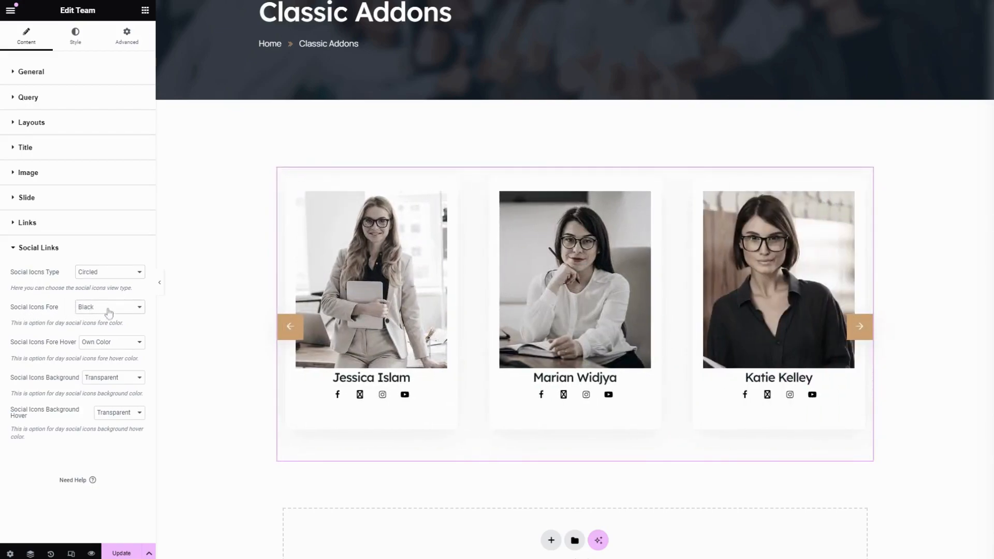
pyautogui.click(107, 309)
pyautogui.click(107, 327)
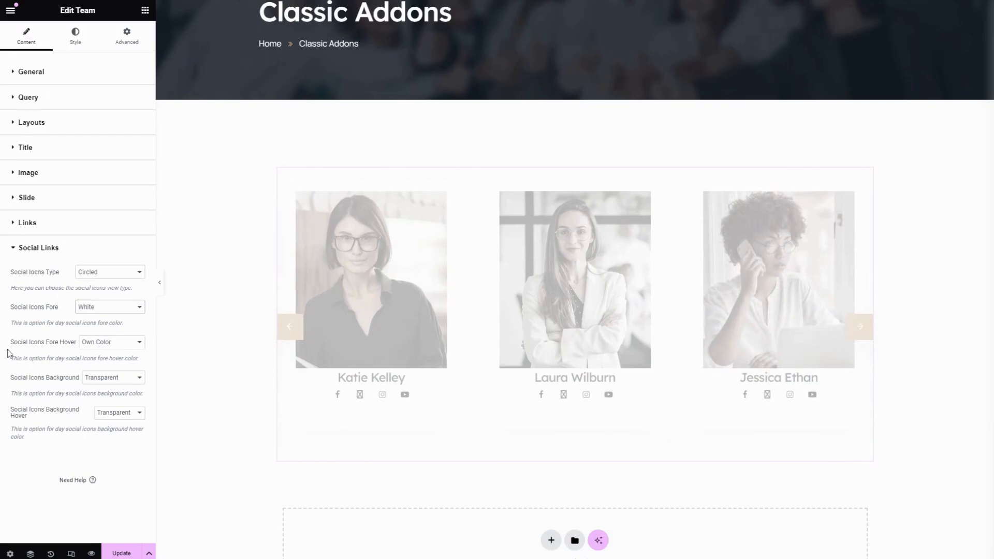
pyautogui.click(106, 356)
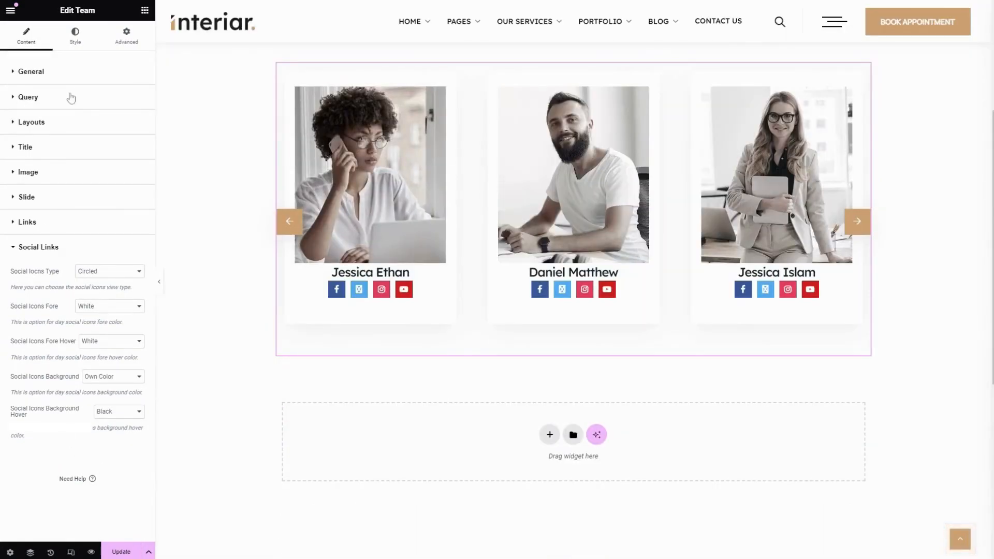
# Set the post grid padding to 30 px on all sides in the widget's style settings
pyautogui.click(76, 43)
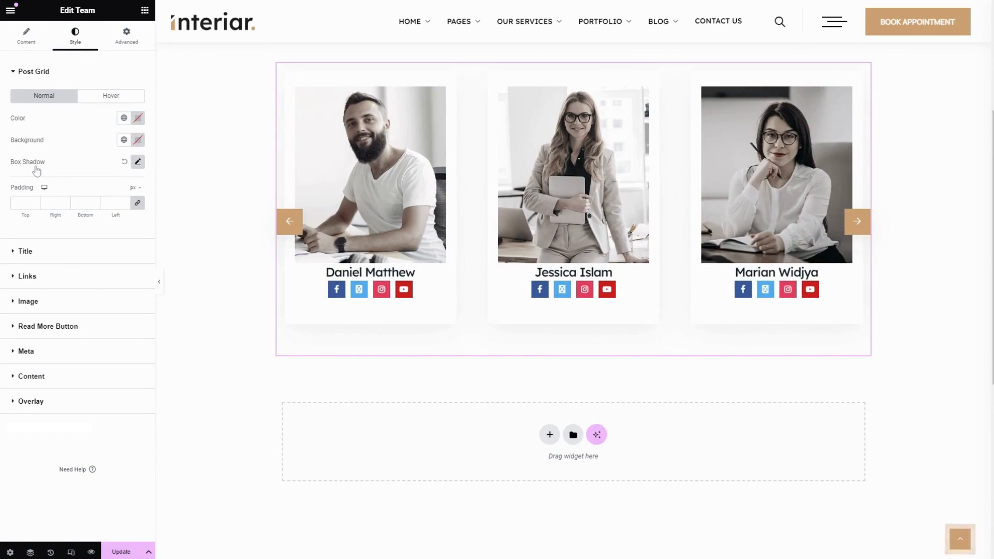
pyautogui.click(112, 97)
pyautogui.click(54, 97)
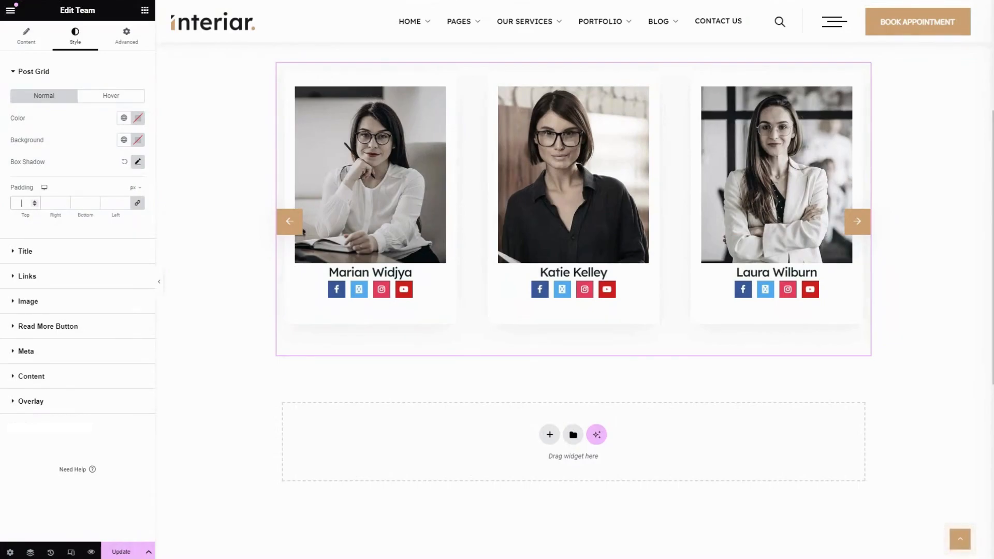
pyautogui.write('20')
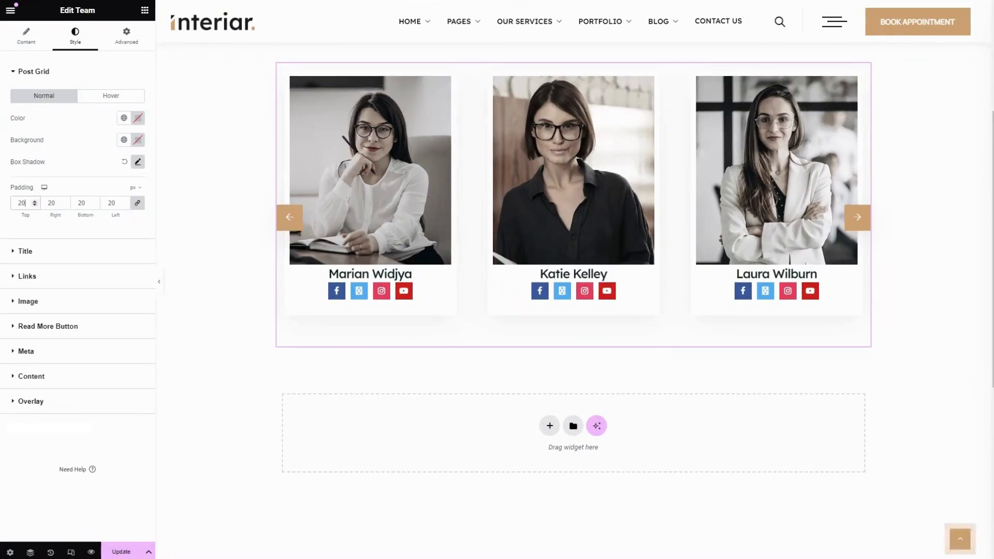
pyautogui.write('30')
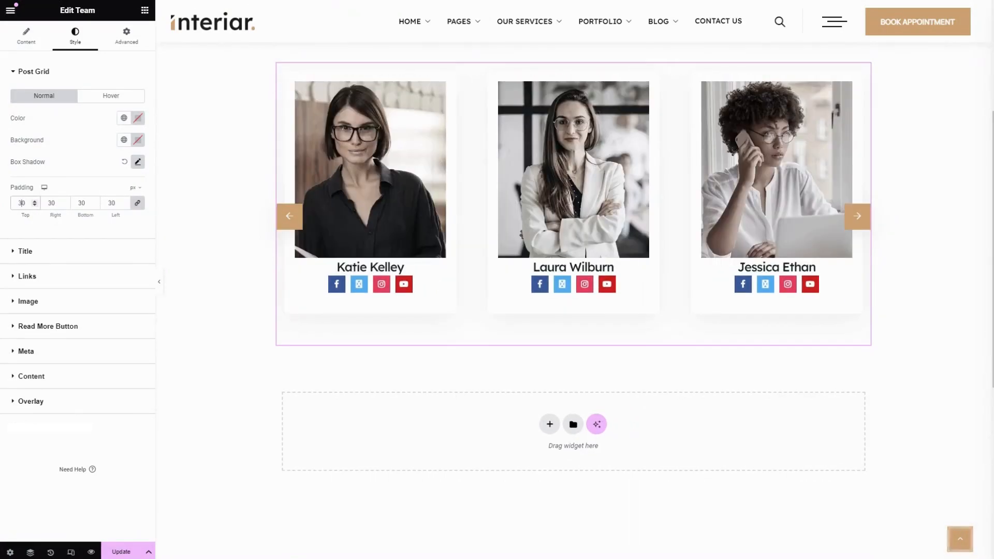
# Set the title's hover colour to the Primary global colour
pyautogui.click(56, 251)
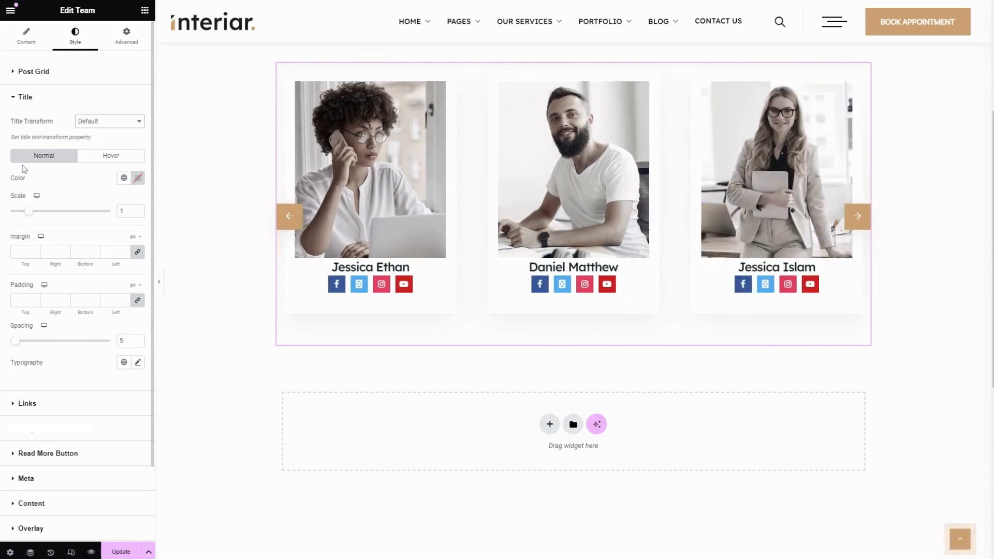
pyautogui.click(124, 180)
pyautogui.scroll(-3, 73, 316)
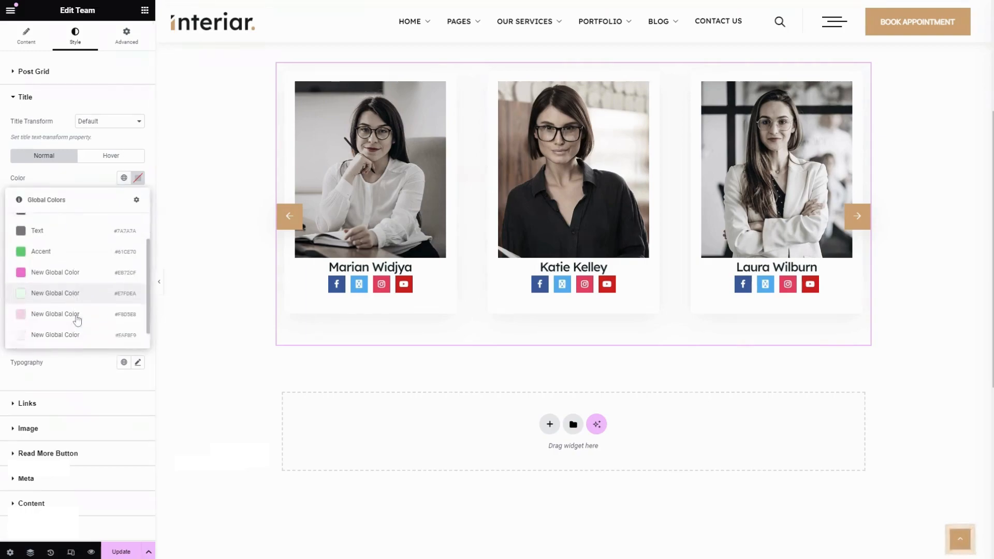
pyautogui.click(67, 176)
pyautogui.click(111, 155)
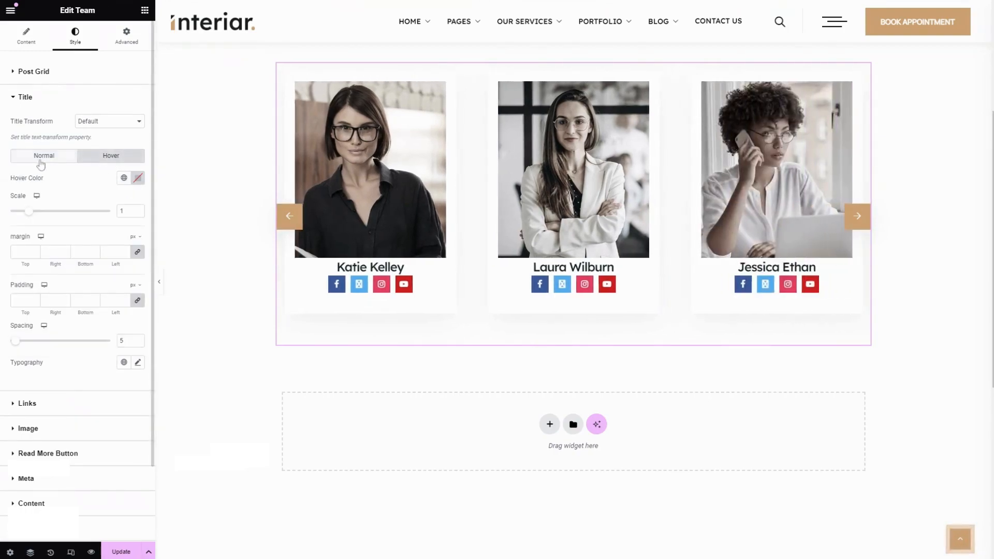
pyautogui.click(124, 178)
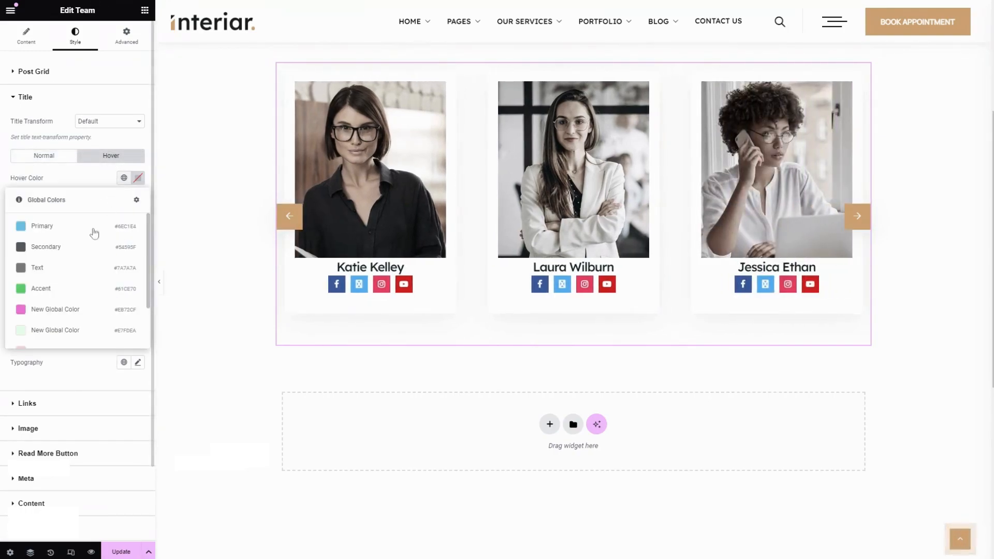
pyautogui.click(64, 226)
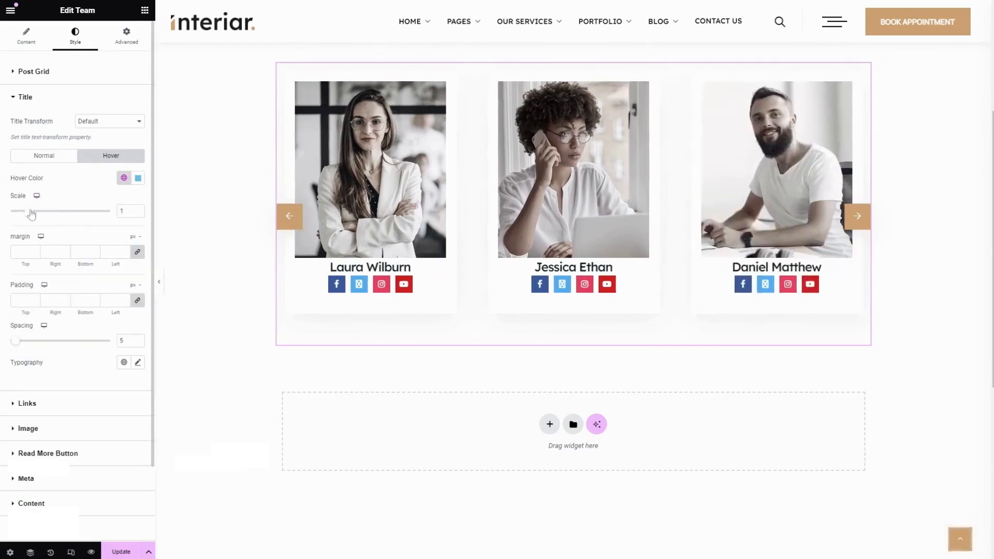
# Set the title's hover scale to 0.7 and its margin to 20 px on all sides
pyautogui.moveTo(32, 215); pyautogui.dragTo(106, 219)
pyautogui.scroll(-2, 64, 202)
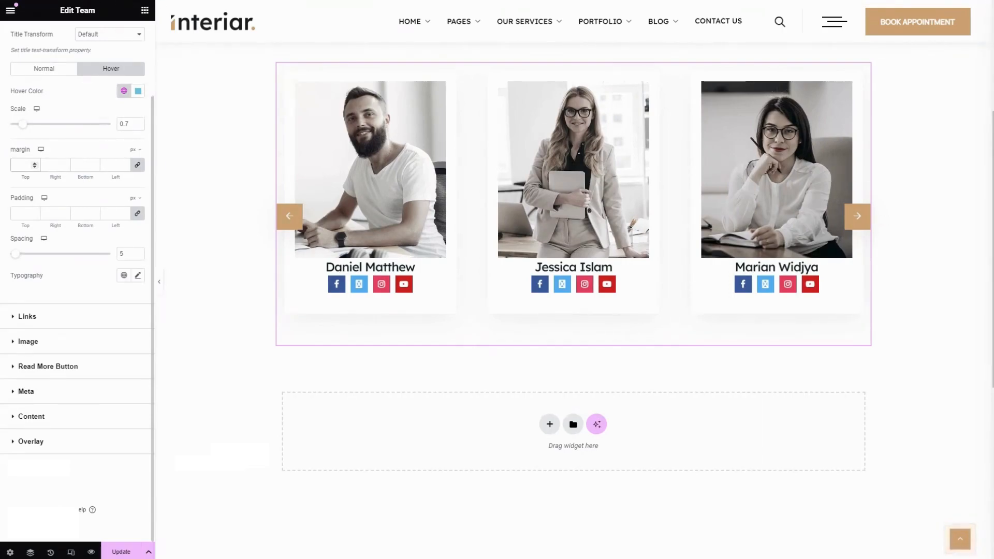
pyautogui.write('10')
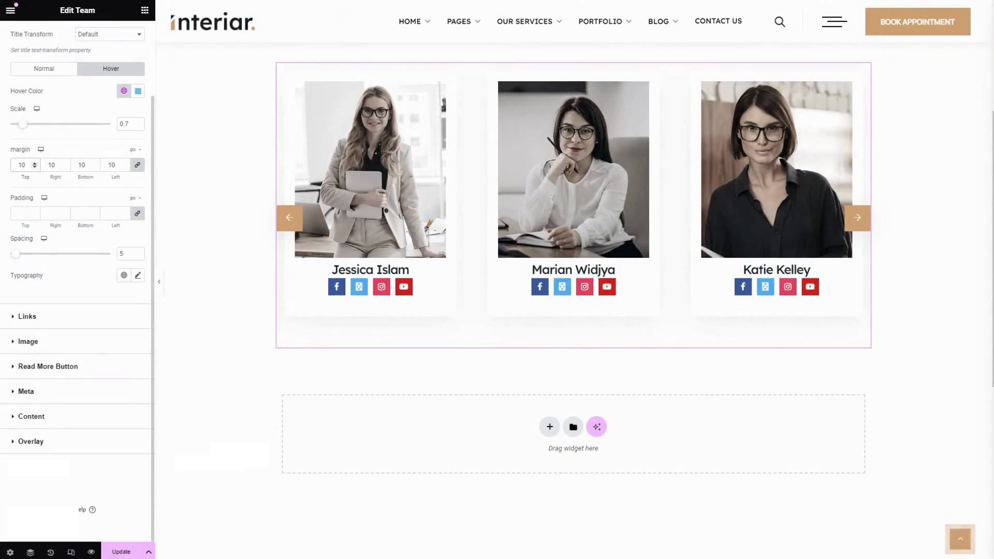
pyautogui.press('BackSpace')
pyautogui.press('BackSpace')
pyautogui.write('20')
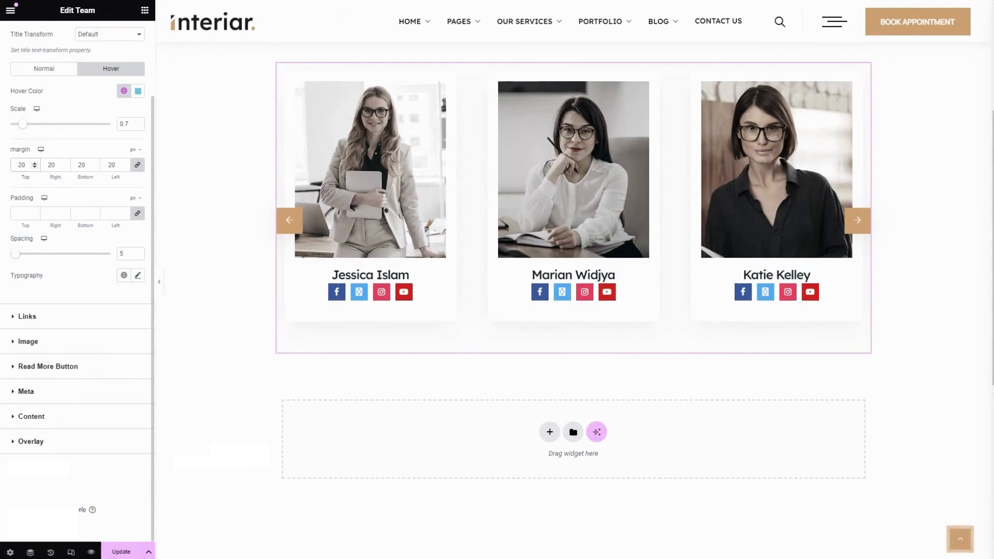
# Set the title padding to 10 px, unlink the values, and set the top padding to 0
pyautogui.click(21, 214)
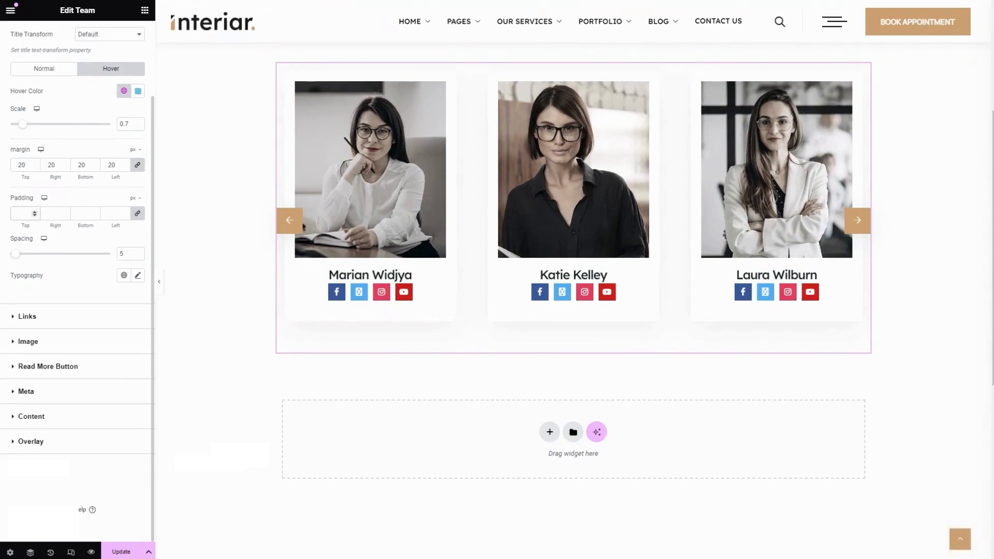
pyautogui.write('10')
pyautogui.click(137, 214)
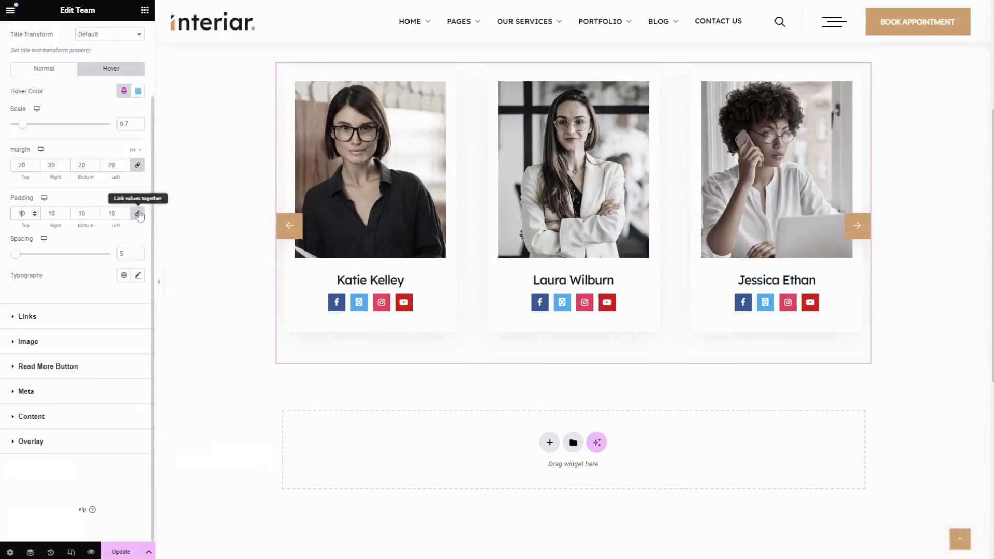
pyautogui.moveTo(26, 214); pyautogui.dragTo(2, 216)
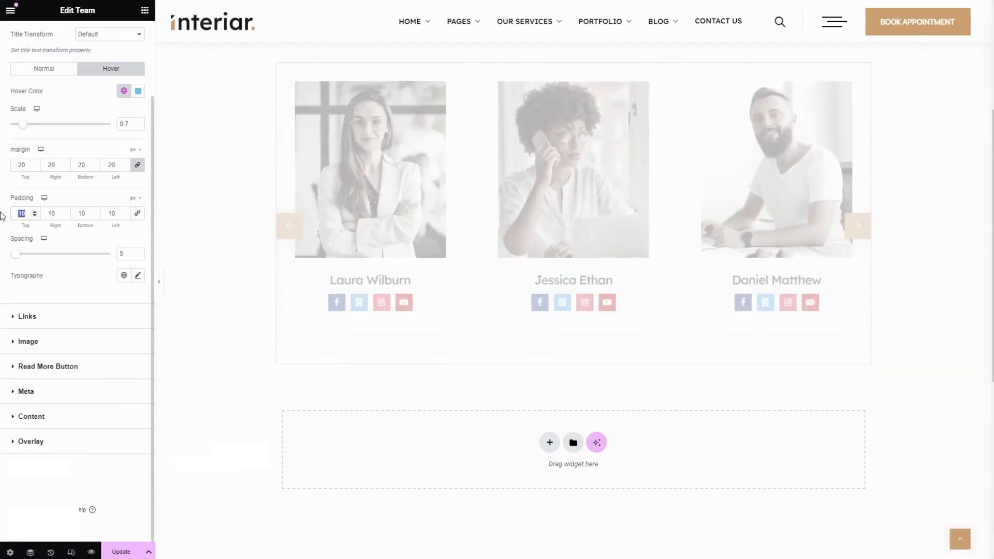
pyautogui.write('0')
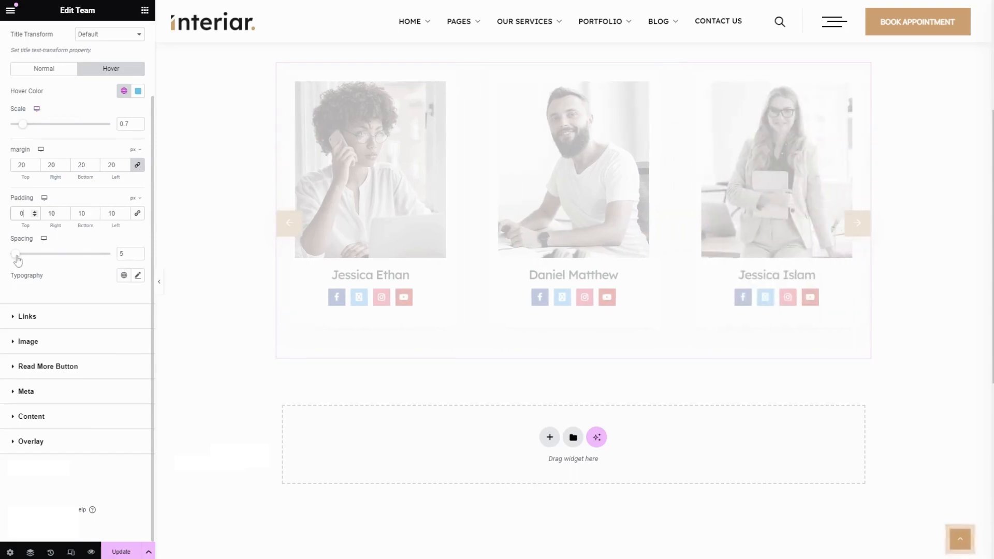
# Set the title spacing to 15
pyautogui.moveTo(19, 261)
pyautogui.mouseDown()
pyautogui.moveTo(64, 260)
pyautogui.moveTo(28, 263)
pyautogui.mouseUp()
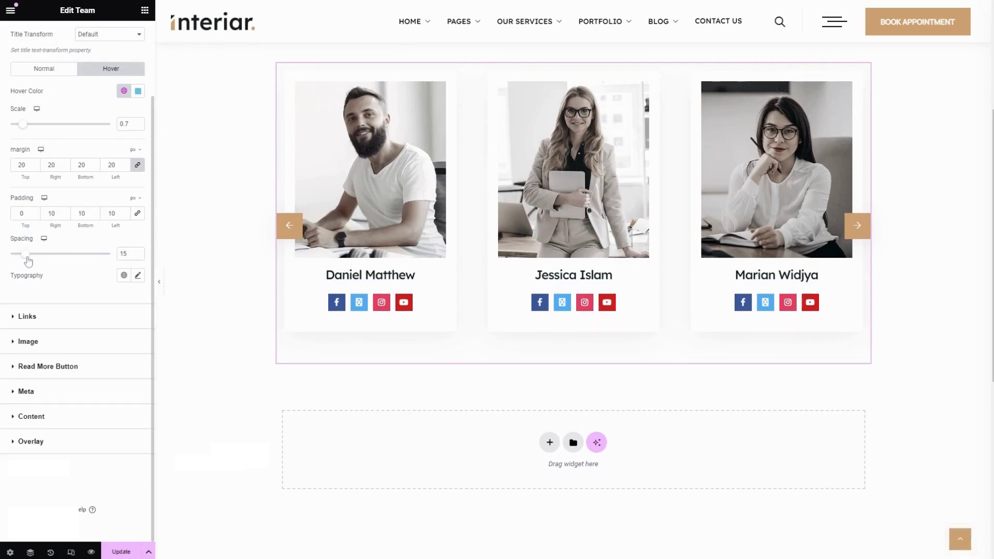
pyautogui.click(139, 276)
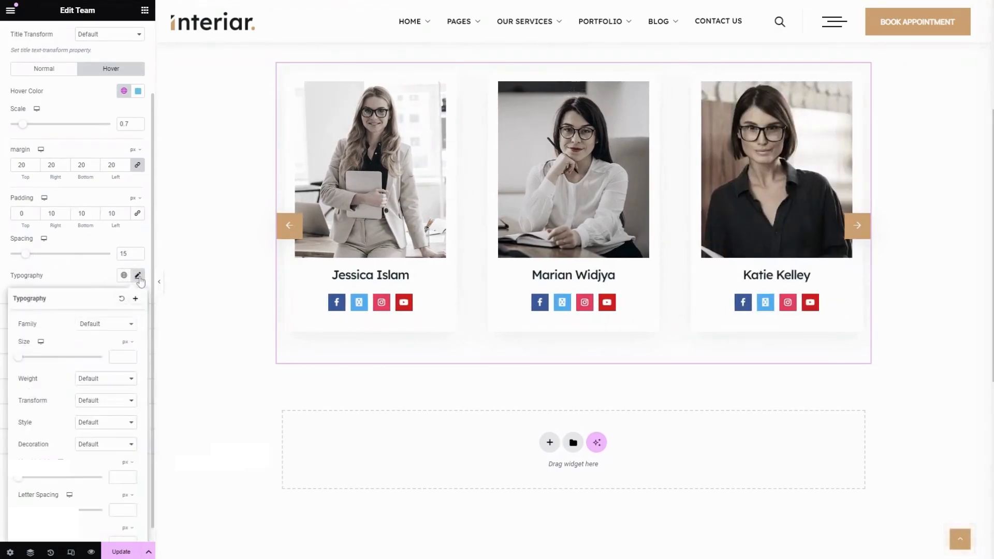
pyautogui.scroll(-1, 85, 371)
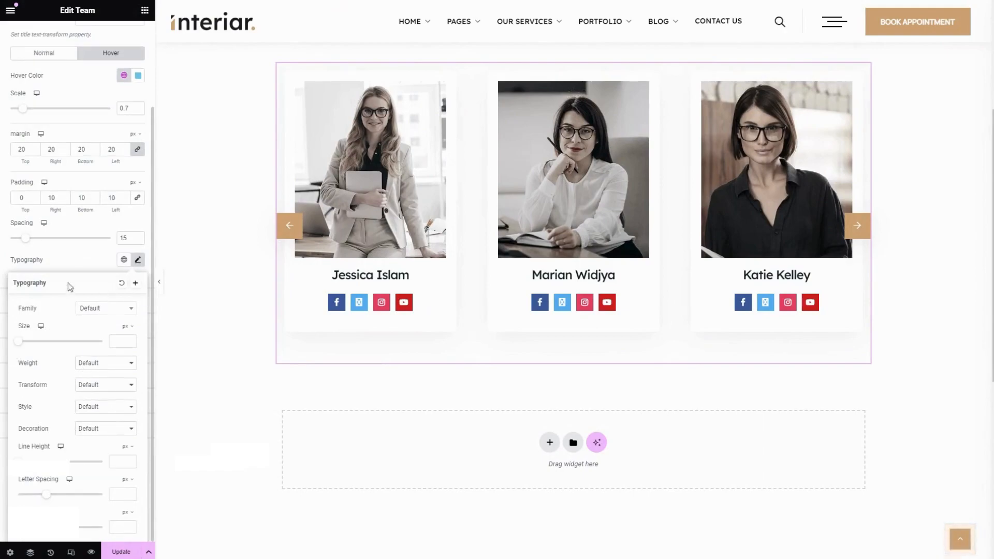
pyautogui.click(78, 258)
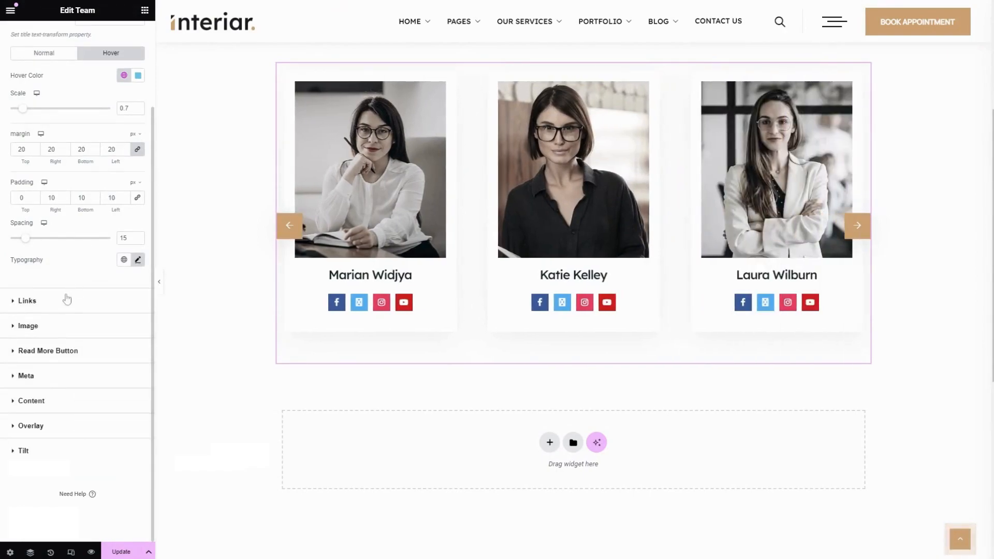
# Set the default post links' normal colour to the Primary global colour
pyautogui.click(63, 301)
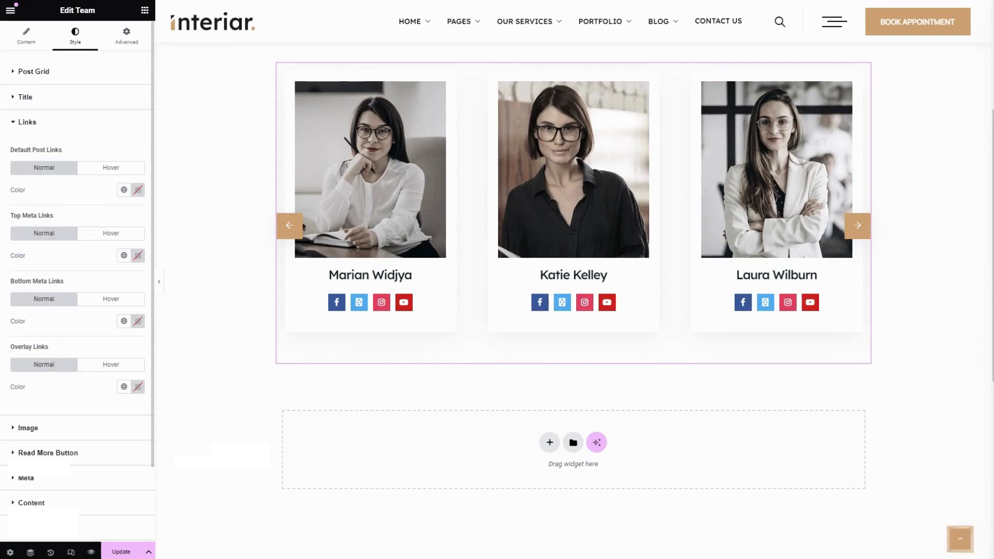
pyautogui.click(123, 190)
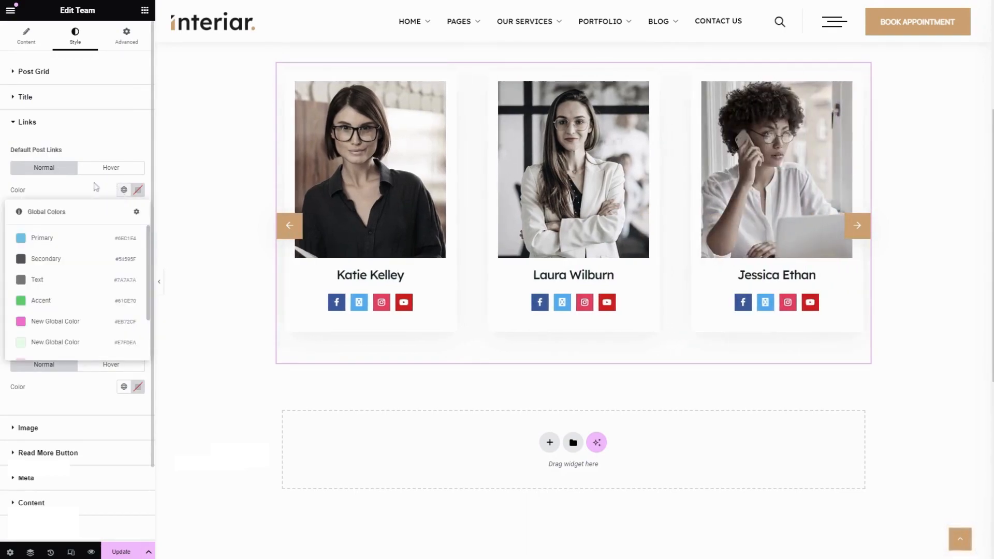
pyautogui.click(73, 238)
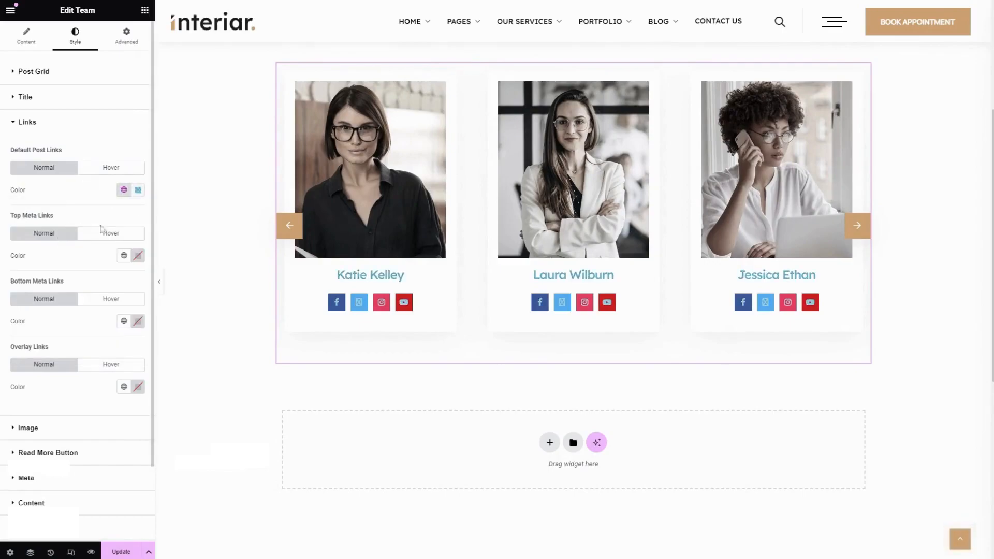
# Set the top meta links' normal colour to the Primary global colour
pyautogui.click(110, 168)
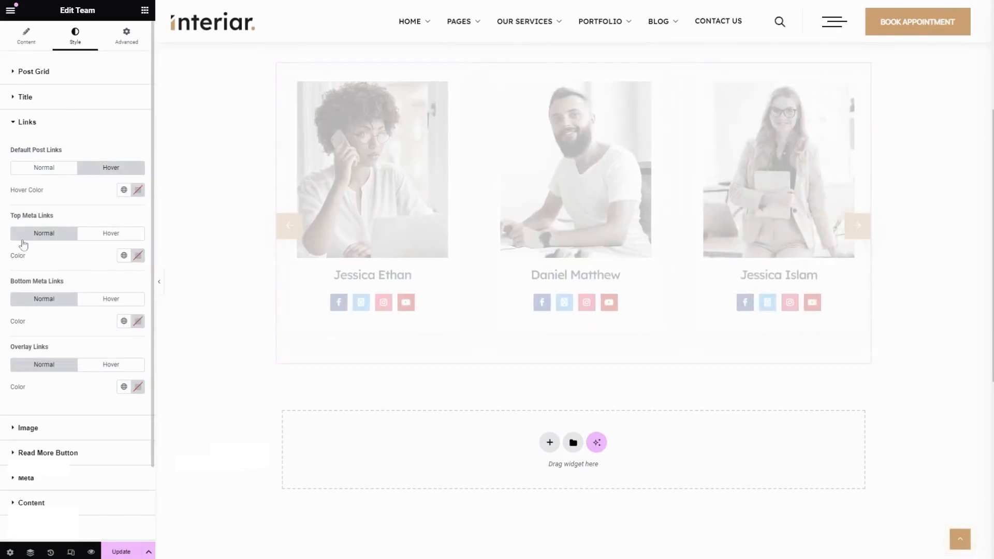
pyautogui.click(123, 256)
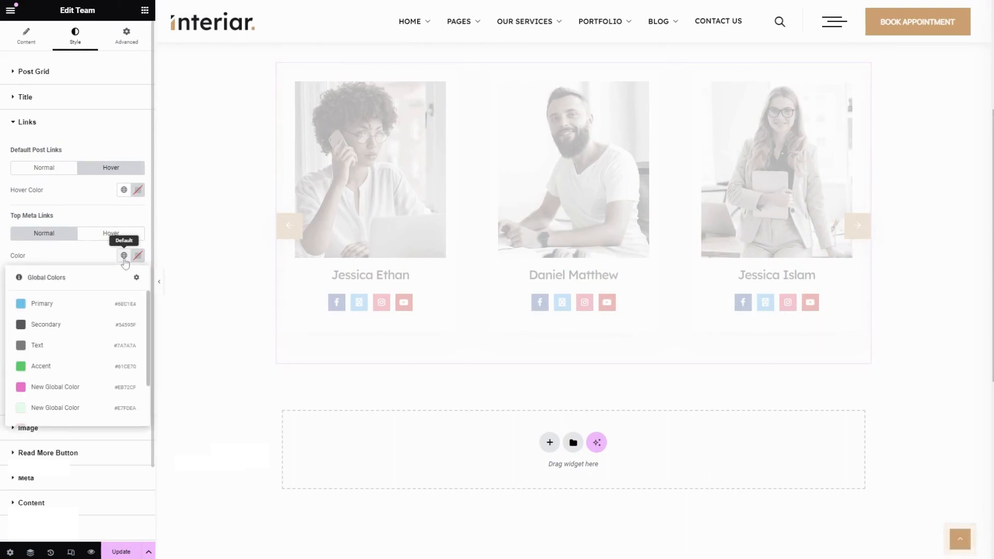
pyautogui.click(80, 305)
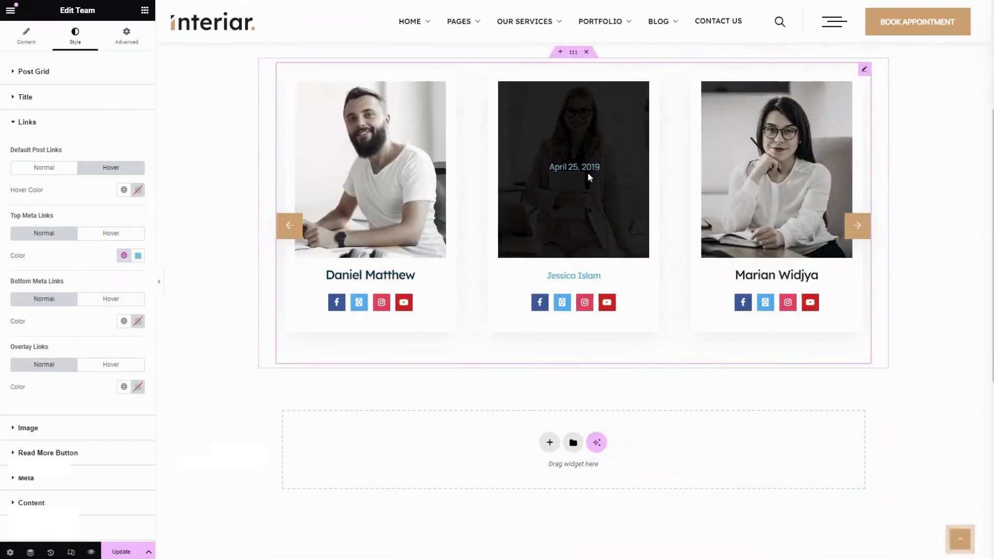
# Apply a global colour to the overlay links' normal colour
pyautogui.click(80, 233)
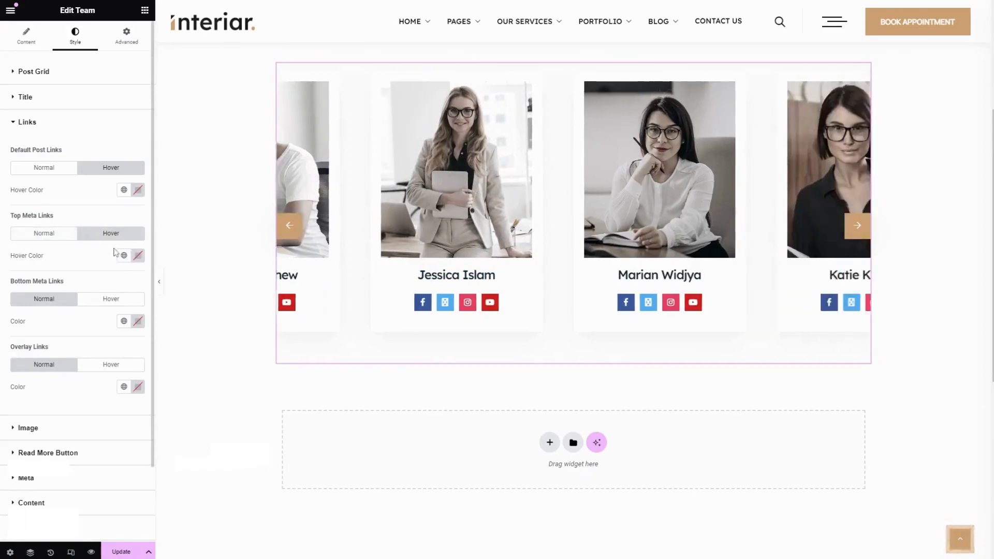
pyautogui.scroll(-2, 96, 252)
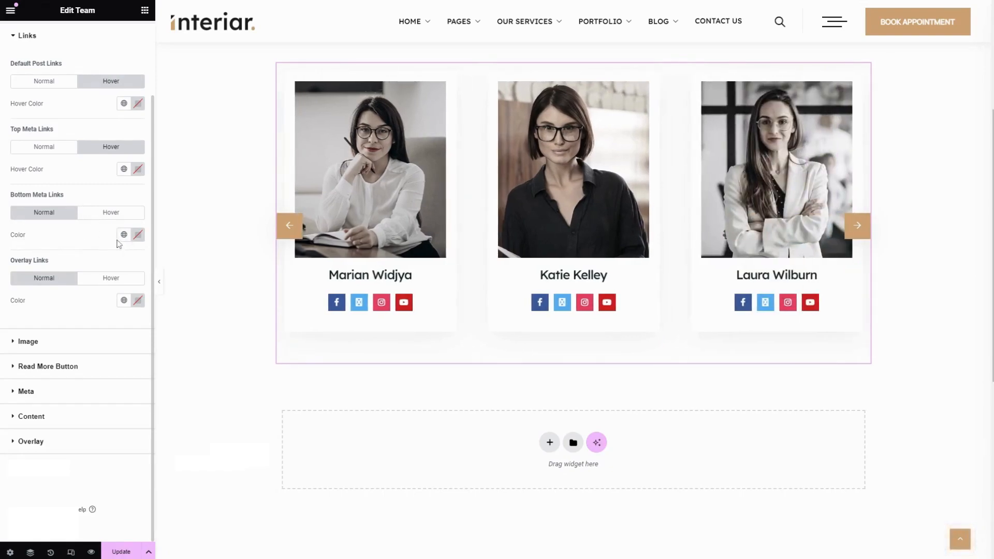
pyautogui.click(111, 213)
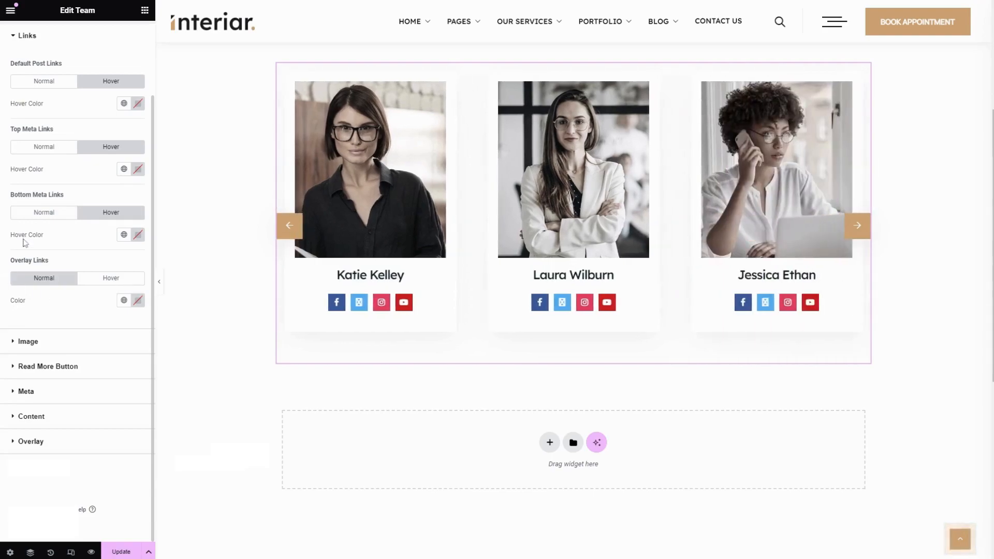
pyautogui.click(124, 302)
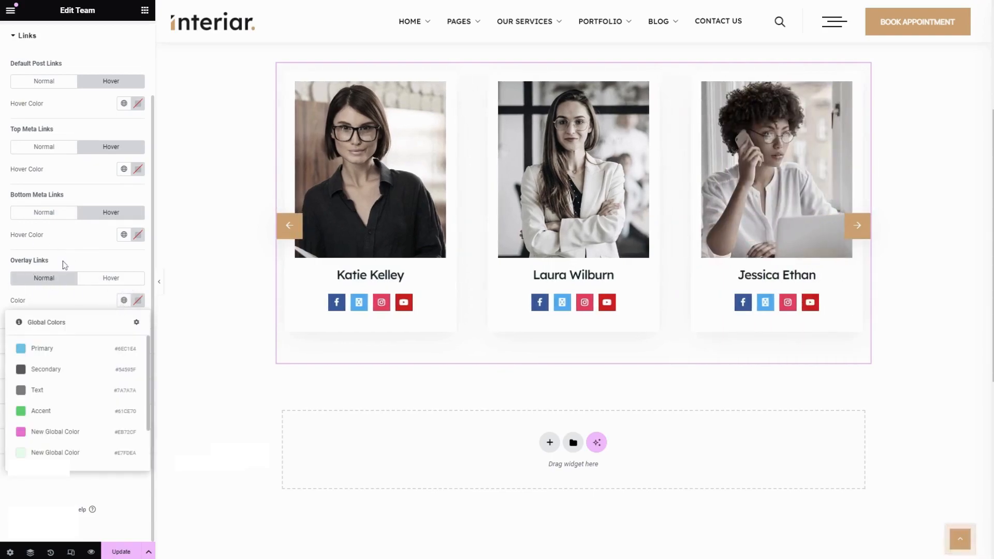
pyautogui.click(64, 261)
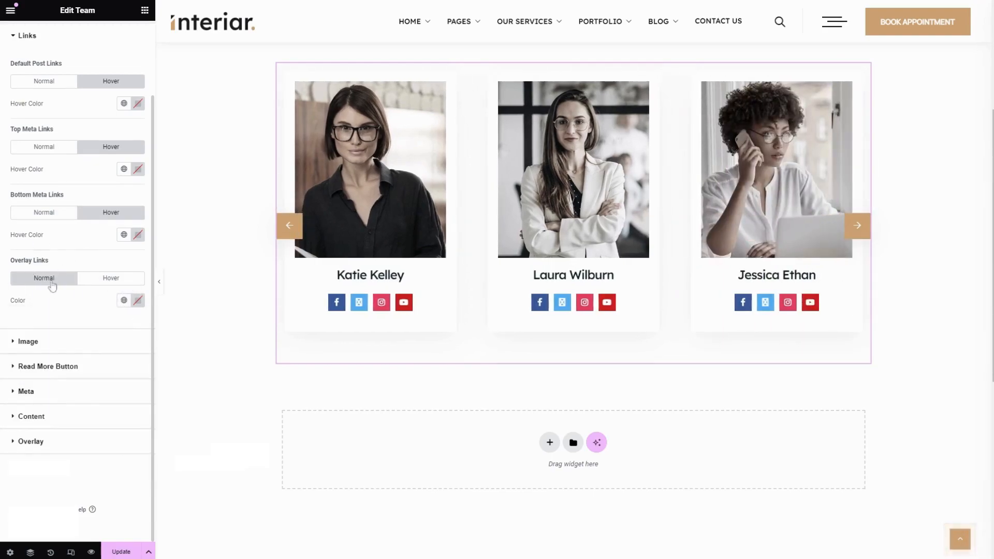
pyautogui.click(124, 304)
pyautogui.click(124, 305)
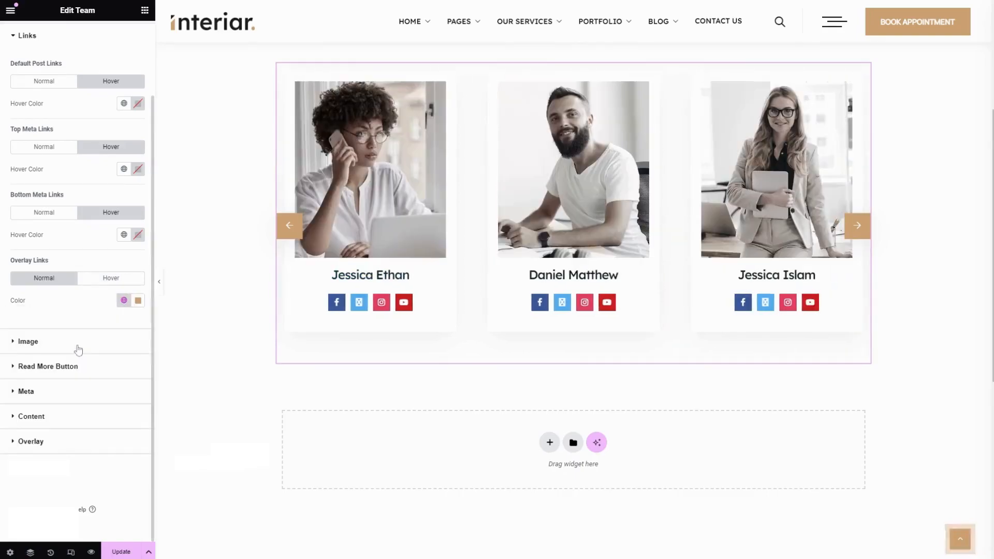
# Set the image style to Rounded in the widget's image style settings
pyautogui.click(80, 339)
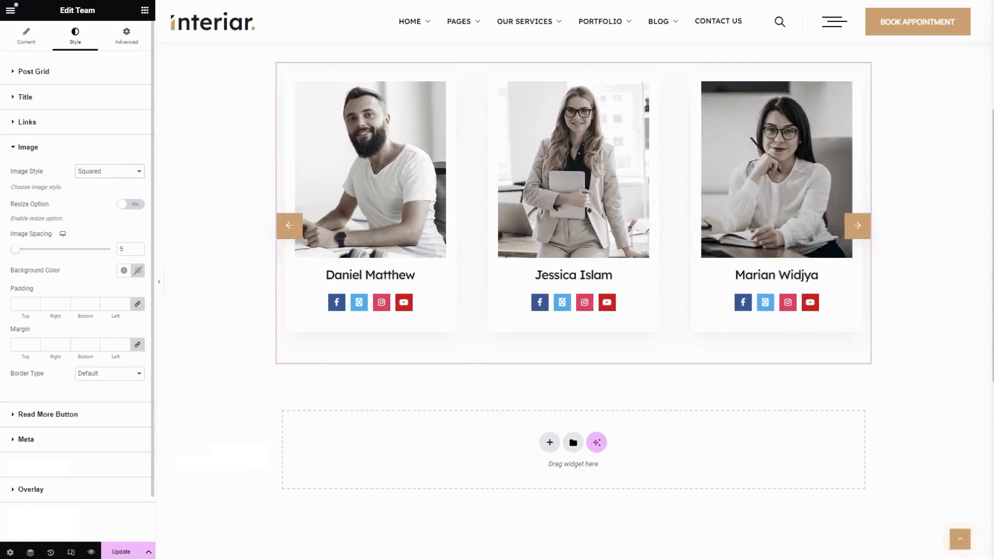
pyautogui.press('Down')
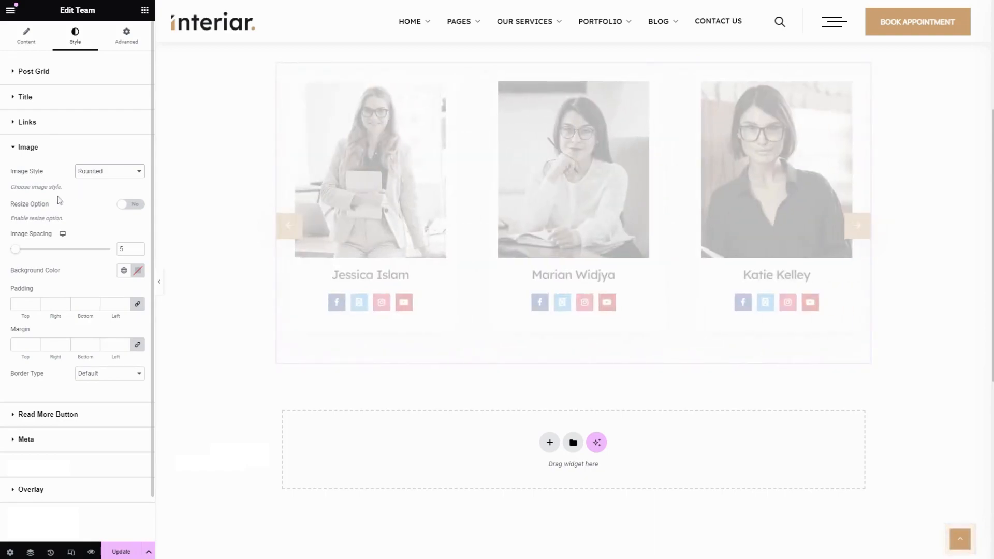
# Enable image resizing with an image size of 99 and set the image spacing to 26
pyautogui.click(129, 206)
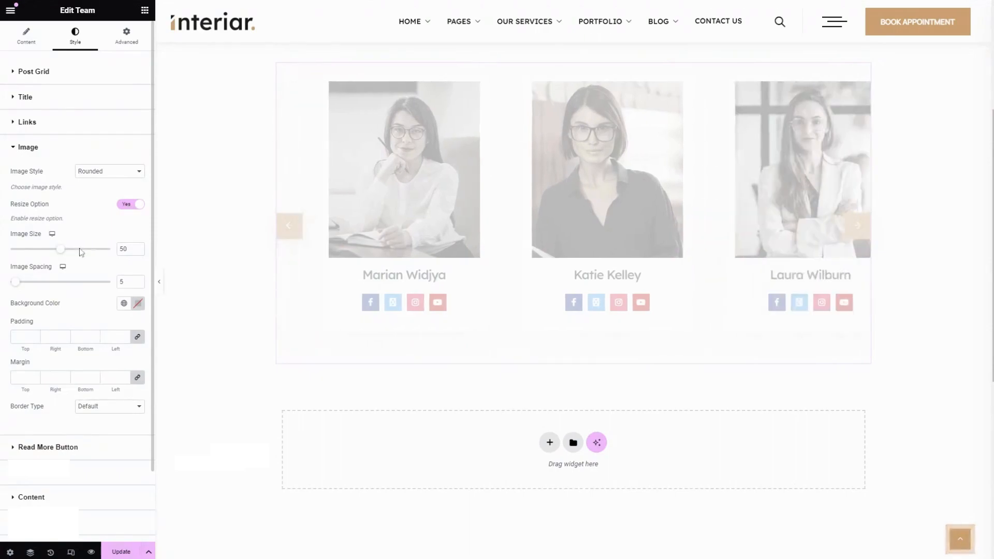
pyautogui.moveTo(60, 253); pyautogui.dragTo(109, 250)
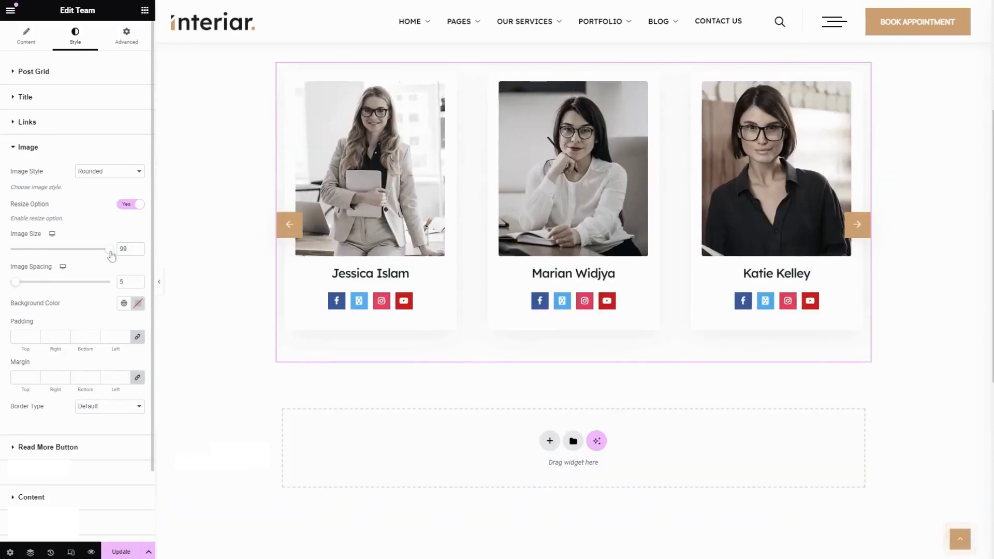
pyautogui.moveTo(40, 287)
pyautogui.mouseDown()
pyautogui.moveTo(61, 288)
pyautogui.moveTo(38, 287)
pyautogui.mouseUp()
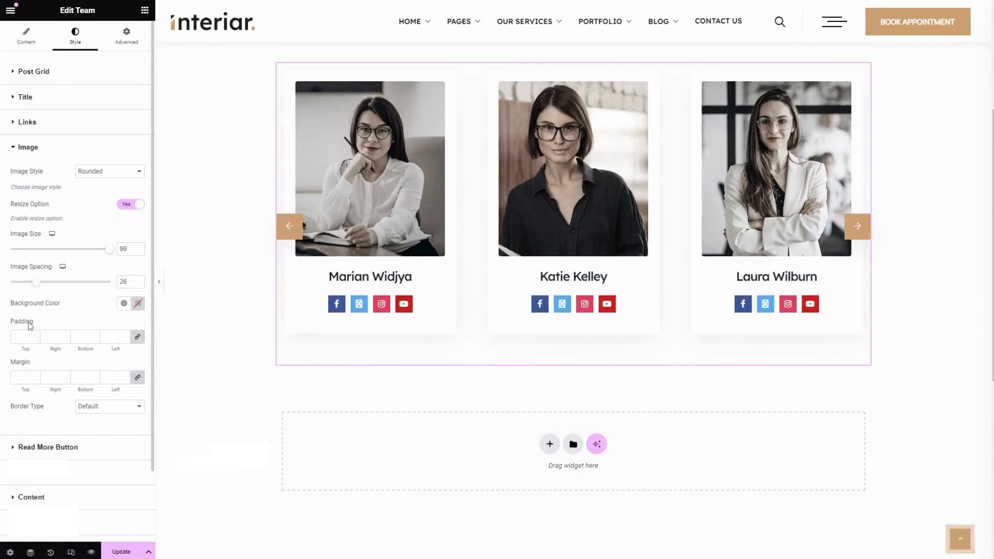
# Try to apply a light global colour as the image background colour
pyautogui.click(124, 303)
pyautogui.scroll(-3, 62, 394)
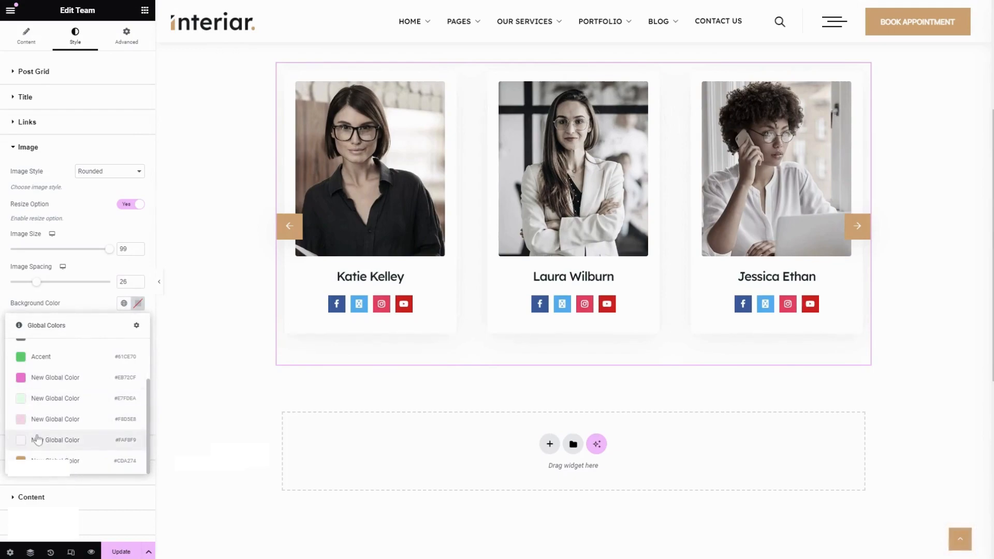
pyautogui.click(40, 439)
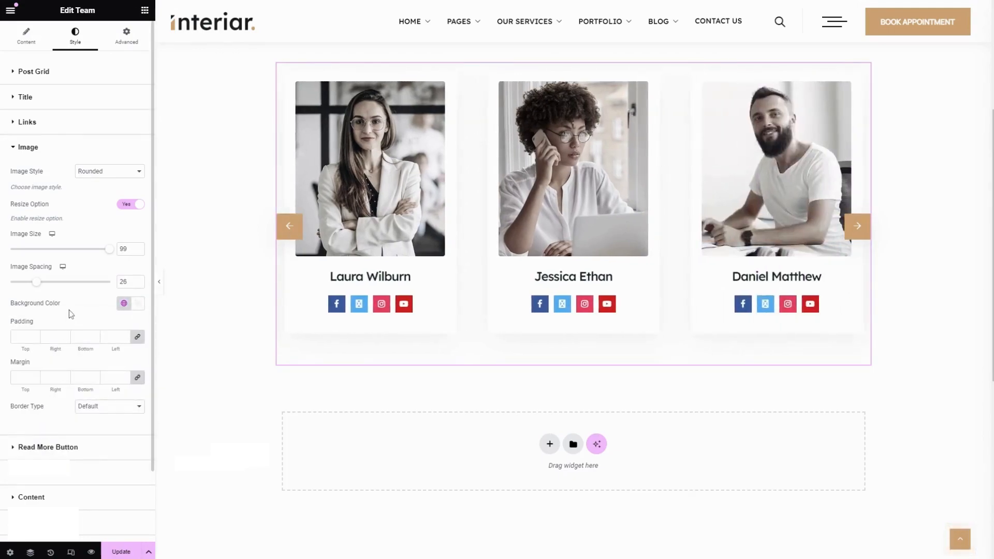
pyautogui.click(133, 308)
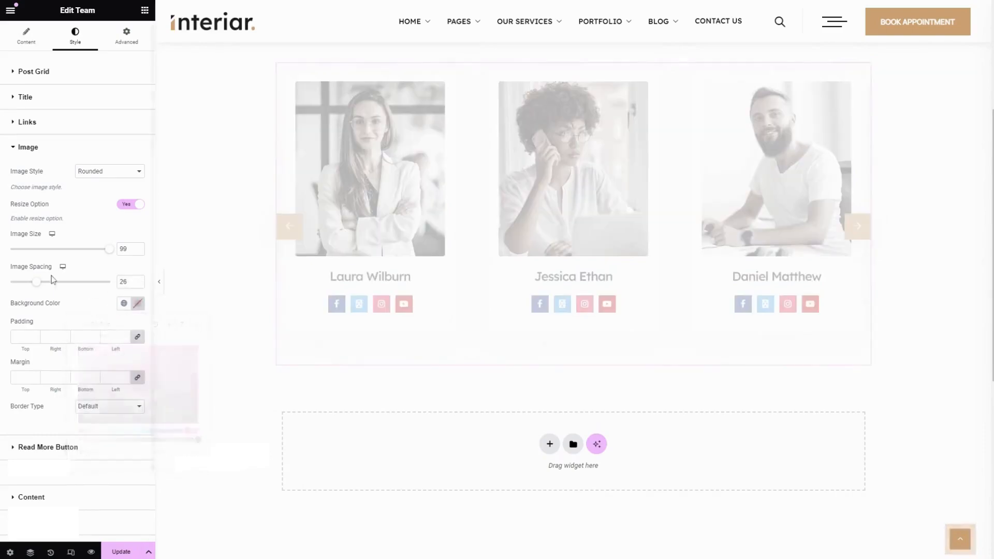
# Try setting the image padding to 10 on all sides
pyautogui.scroll(-2, 49, 275)
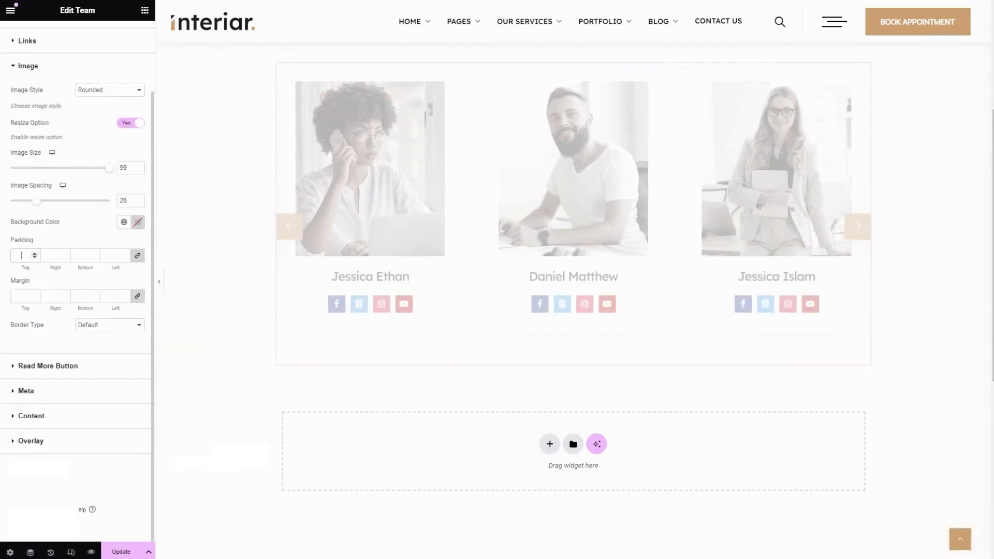
pyautogui.write('10')
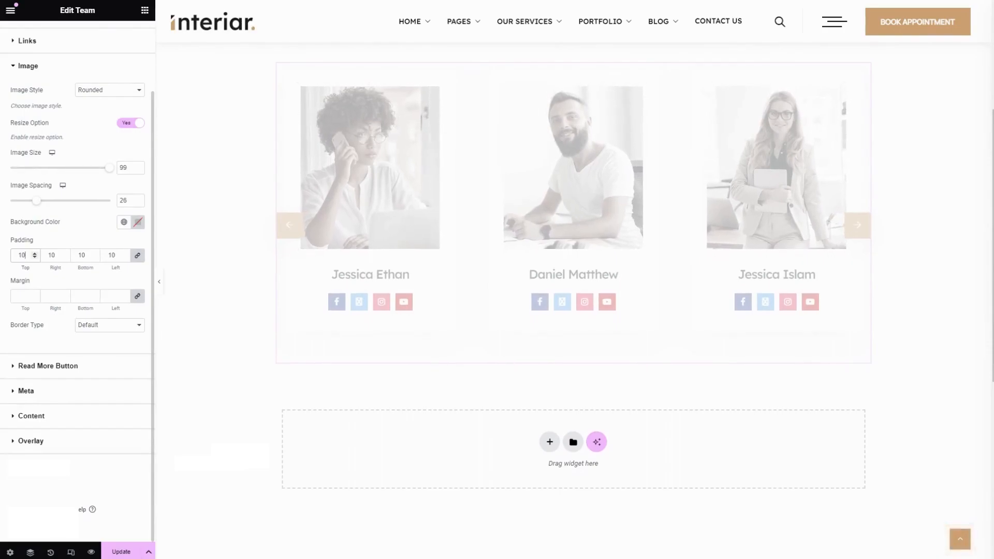
pyautogui.press('BackSpace')
pyautogui.press('BackSpace')
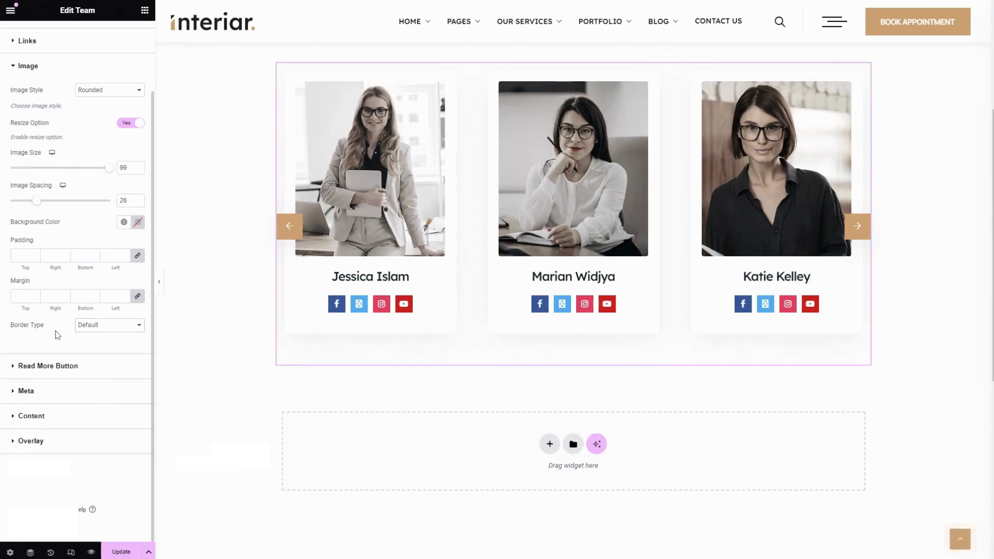
# Set the image border type to Solid with a 1 px width on all sides
pyautogui.click(104, 341)
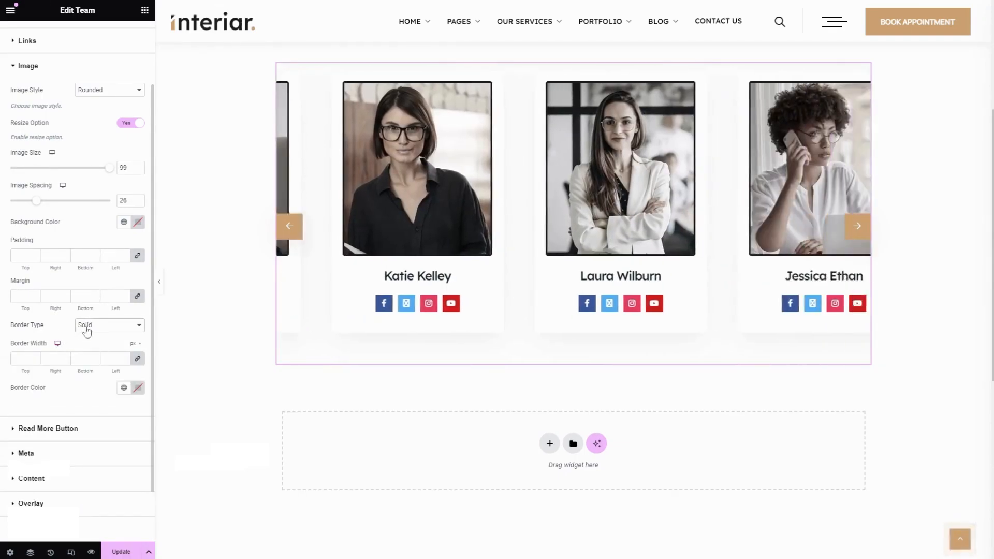
pyautogui.click(22, 358)
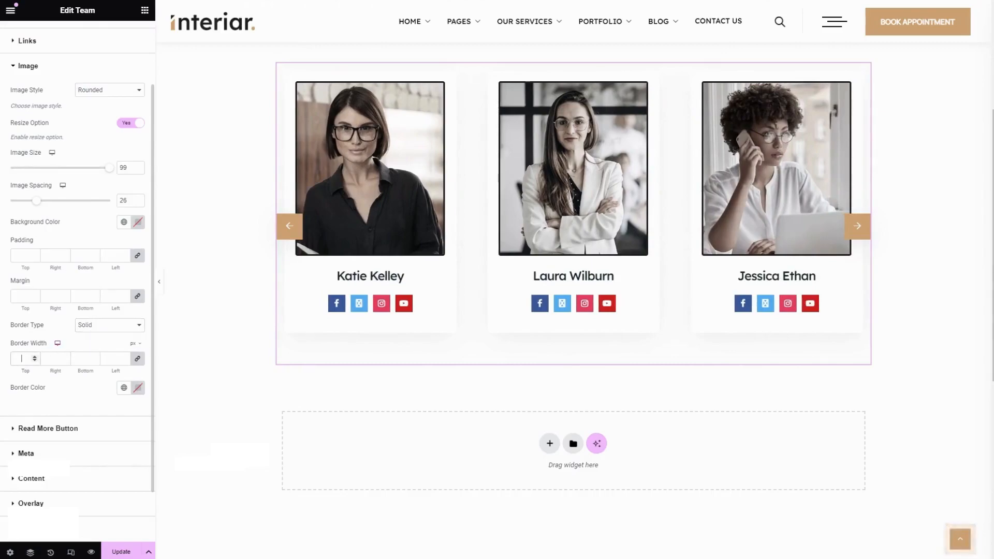
pyautogui.write('1')
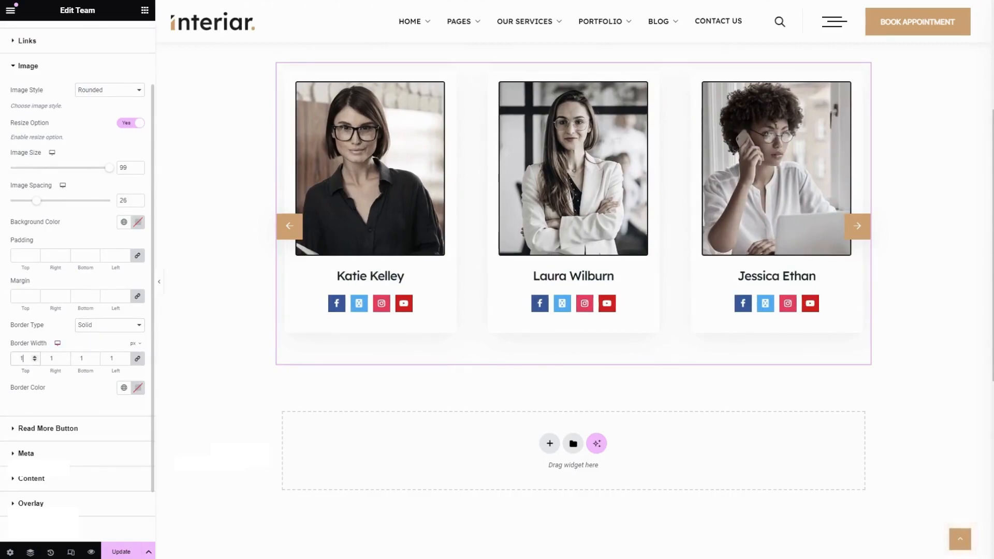
# Set the image border colour to the Text global colour
pyautogui.click(124, 391)
pyautogui.scroll(-2, 73, 466)
pyautogui.scroll(2, 71, 477)
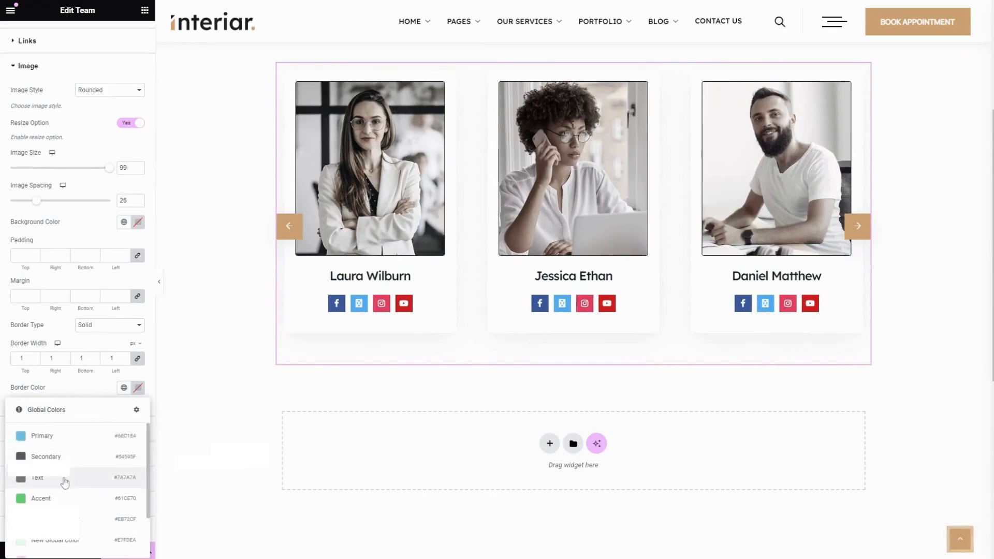
pyautogui.click(64, 482)
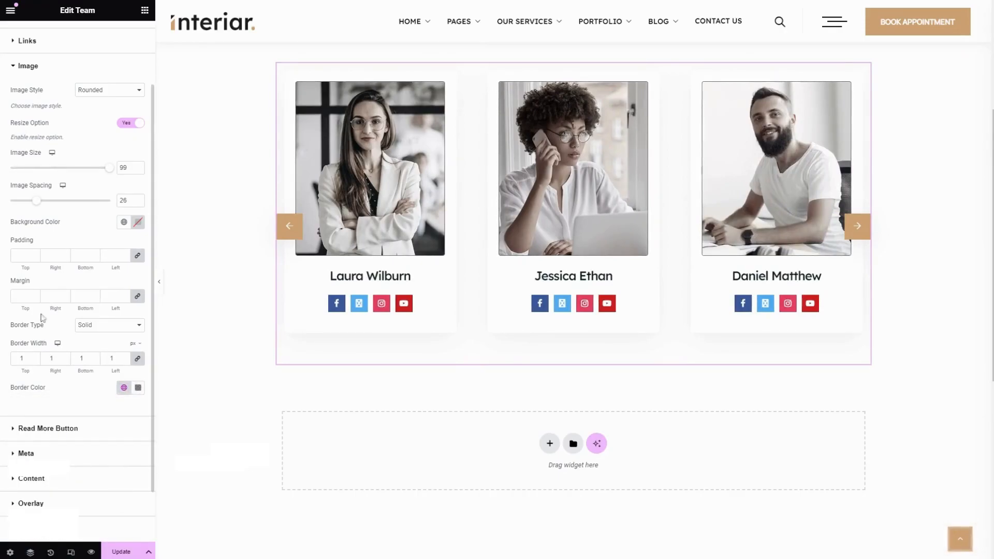
# Open the Read More Button style options and review its text shadow settings
pyautogui.scroll(-1, 57, 363)
pyautogui.click(72, 369)
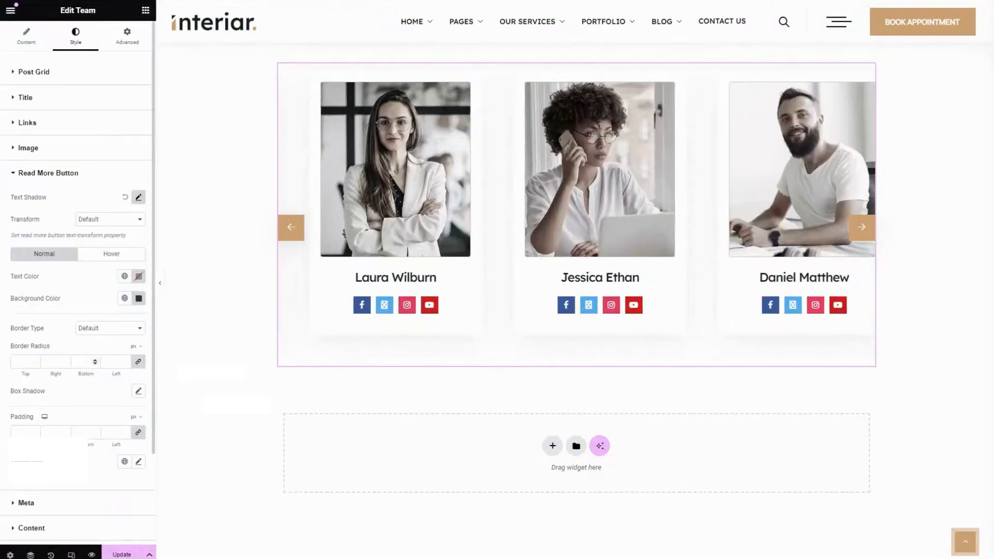
pyautogui.click(138, 199)
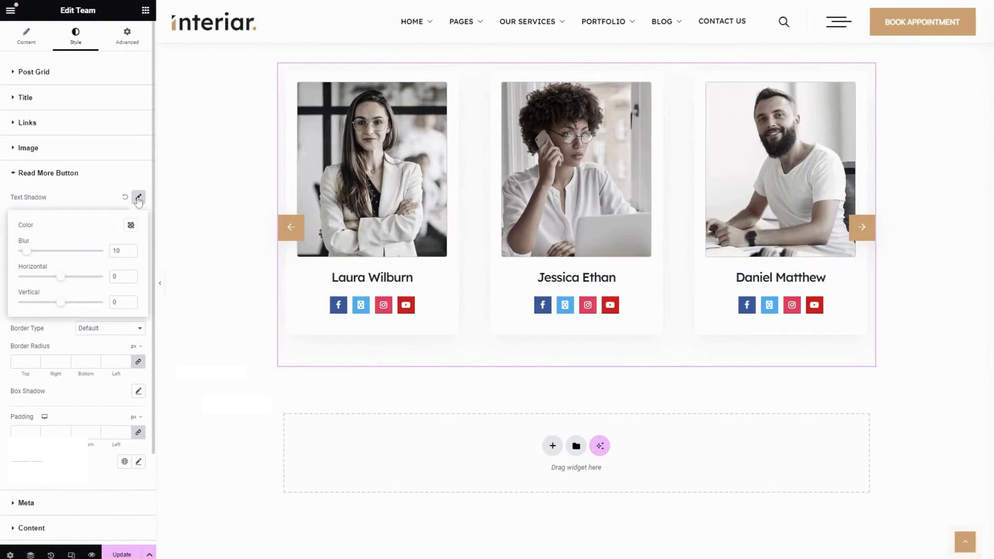
pyautogui.click(108, 183)
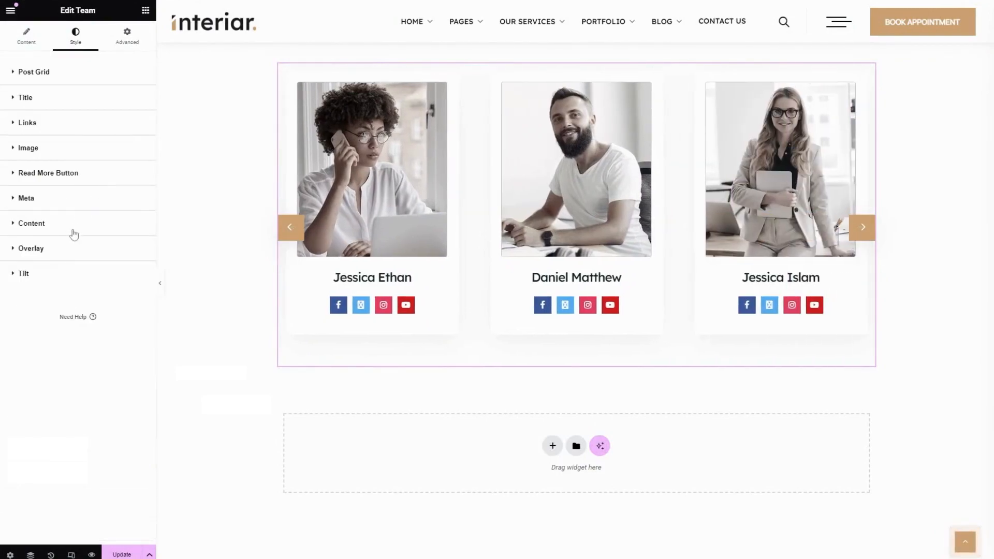
# Open the Read More Button style options and review its normal and hover colour settings
pyautogui.click(73, 181)
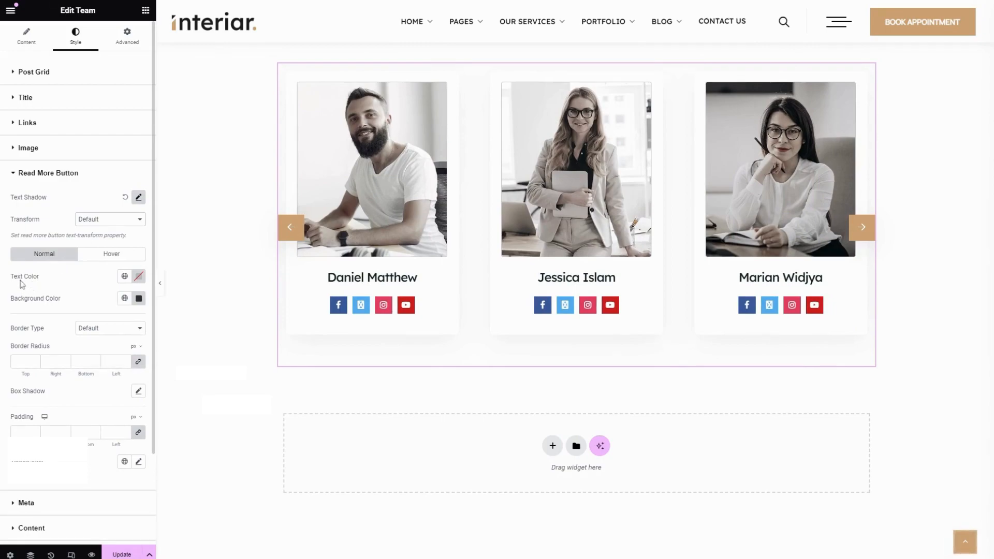
pyautogui.scroll(-2, 24, 285)
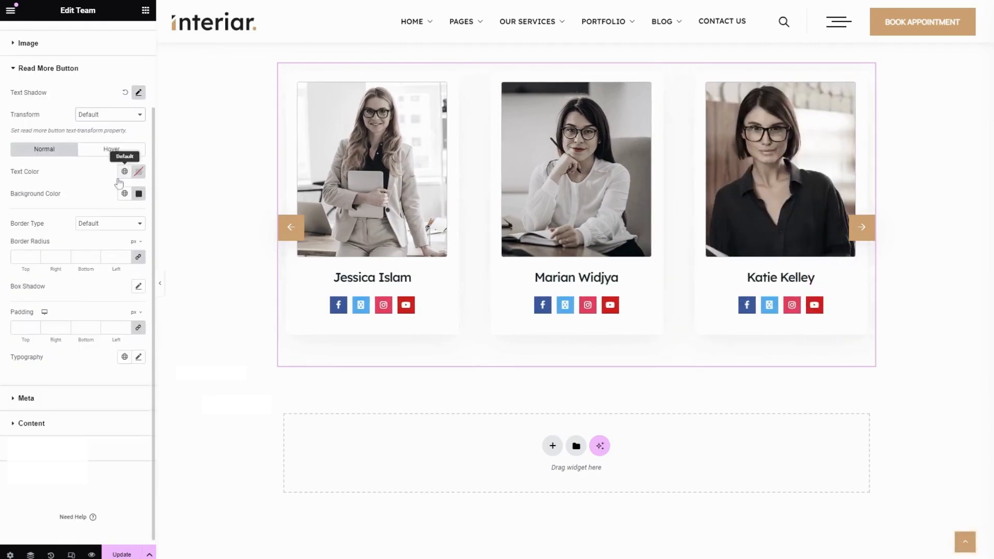
pyautogui.click(125, 172)
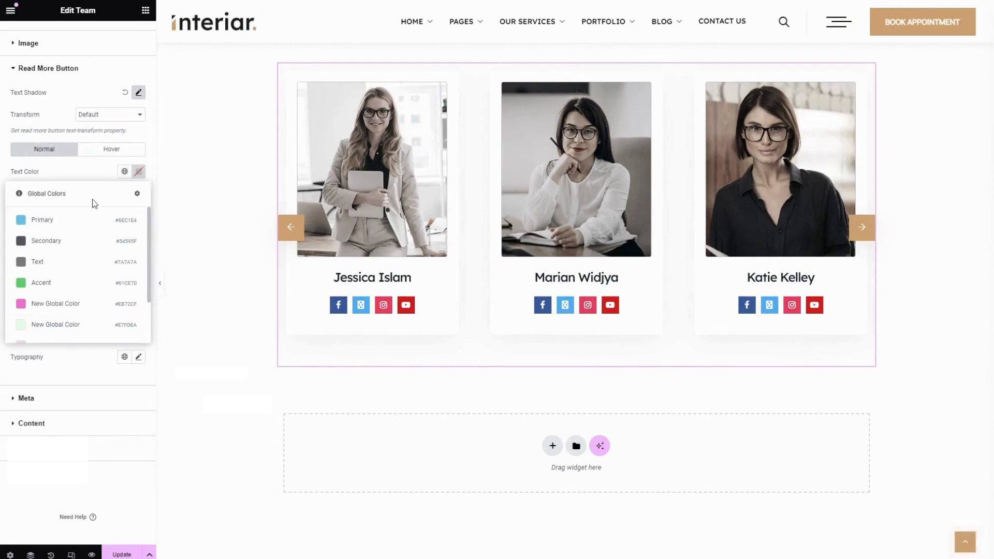
pyautogui.click(87, 178)
pyautogui.click(125, 194)
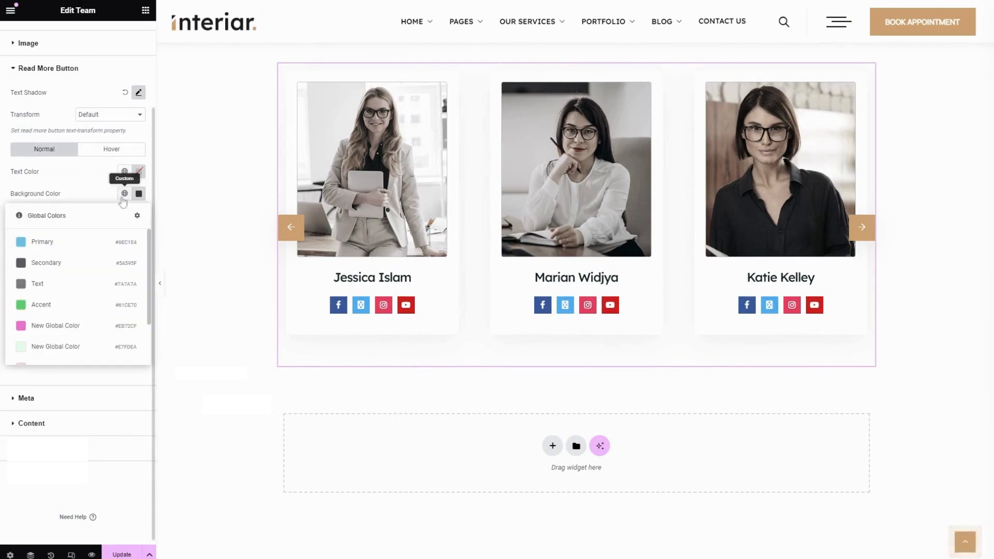
pyautogui.scroll(-2, 80, 332)
pyautogui.click(93, 166)
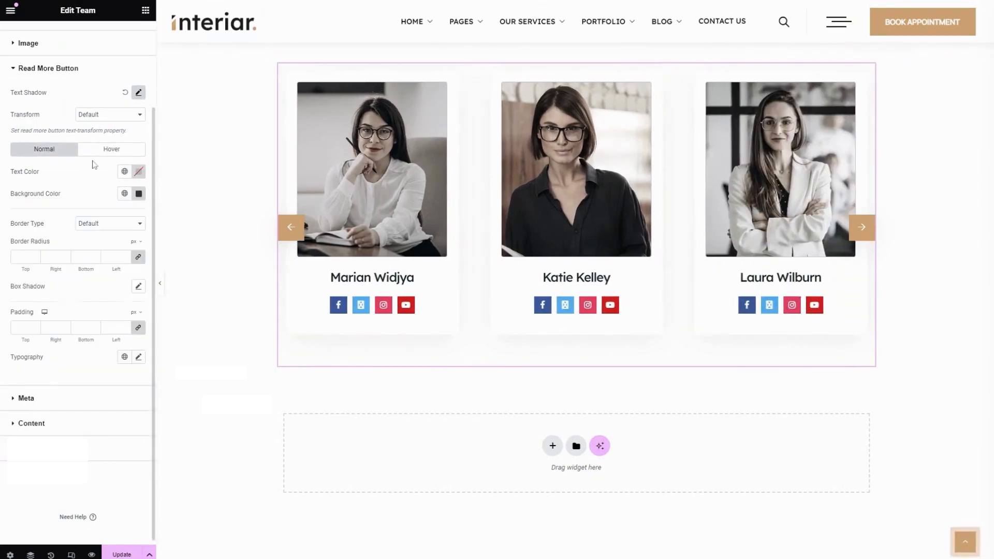
pyautogui.click(94, 150)
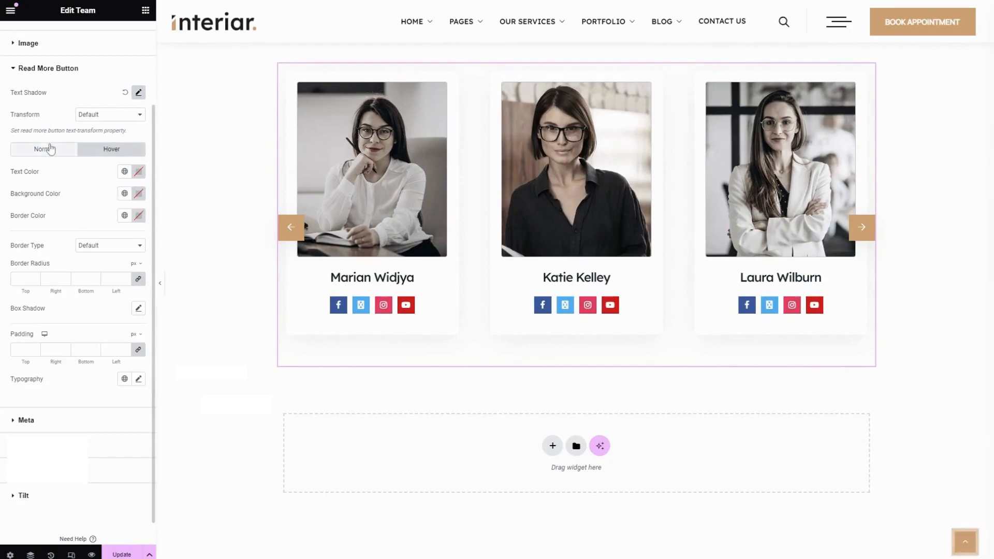
pyautogui.click(50, 149)
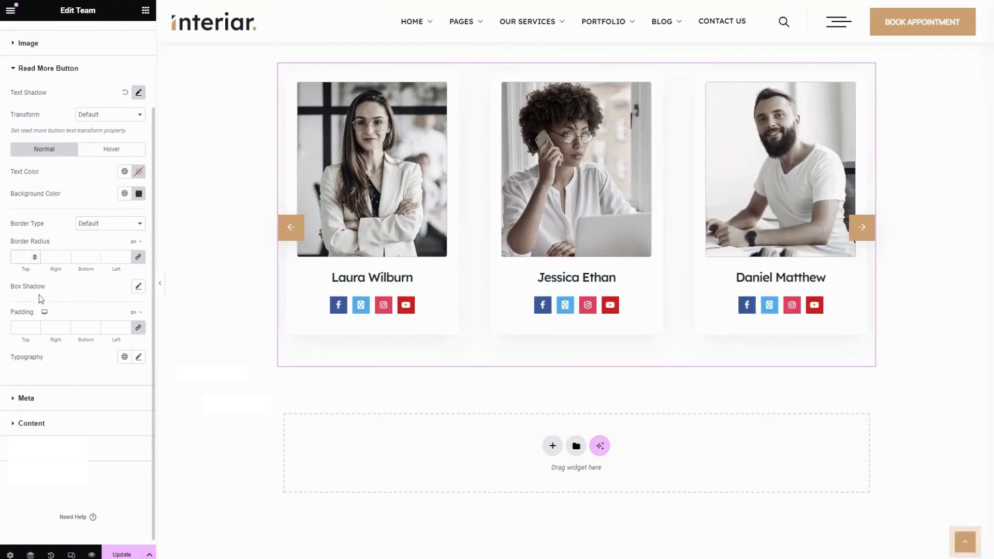
# Enable the Read More Button box shadow and set its padding to 10 on all sides
pyautogui.click(138, 287)
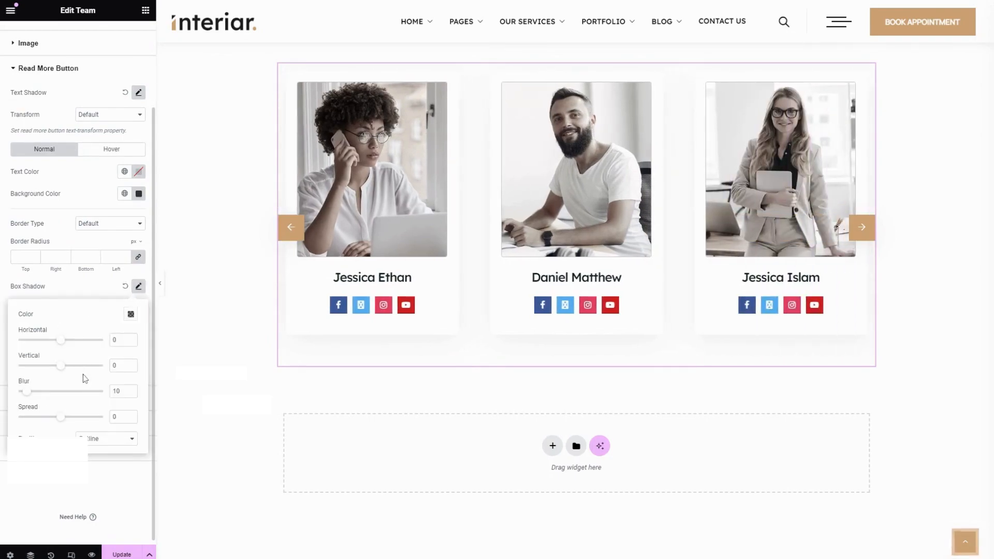
pyautogui.click(73, 290)
pyautogui.scroll(-1, 116, 293)
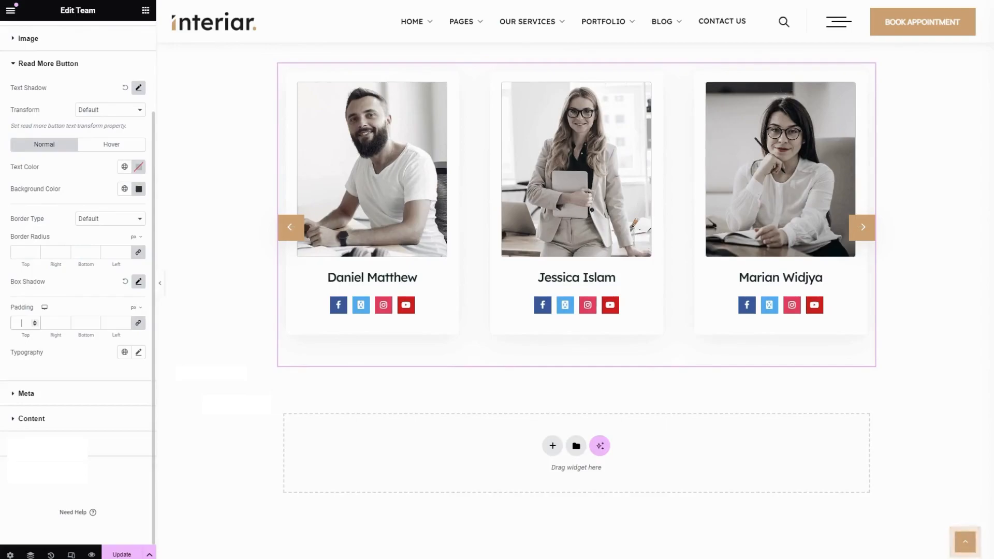
pyautogui.write('10')
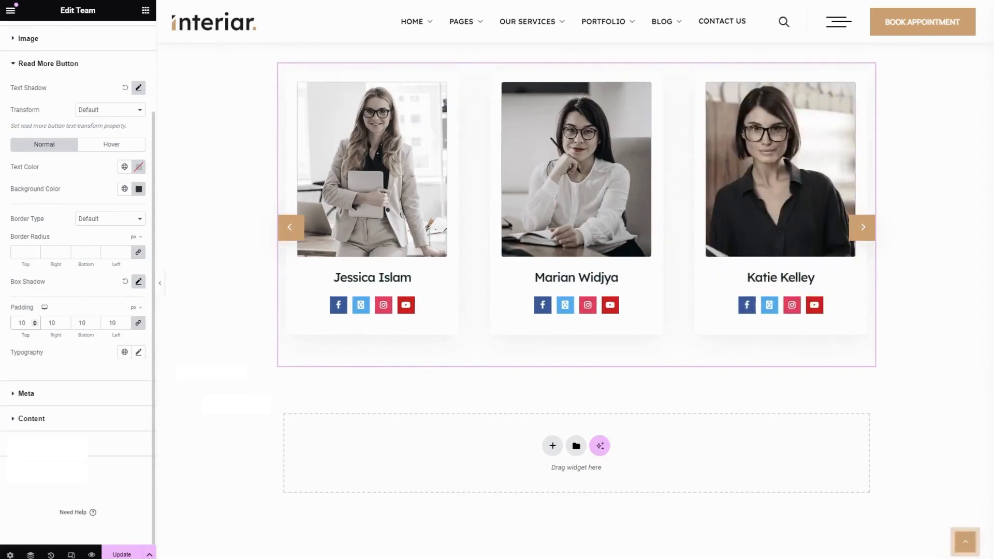
# Open the Meta style options and set the Top Meta spacing to 8
pyautogui.click(139, 353)
pyautogui.scroll(-2, 82, 316)
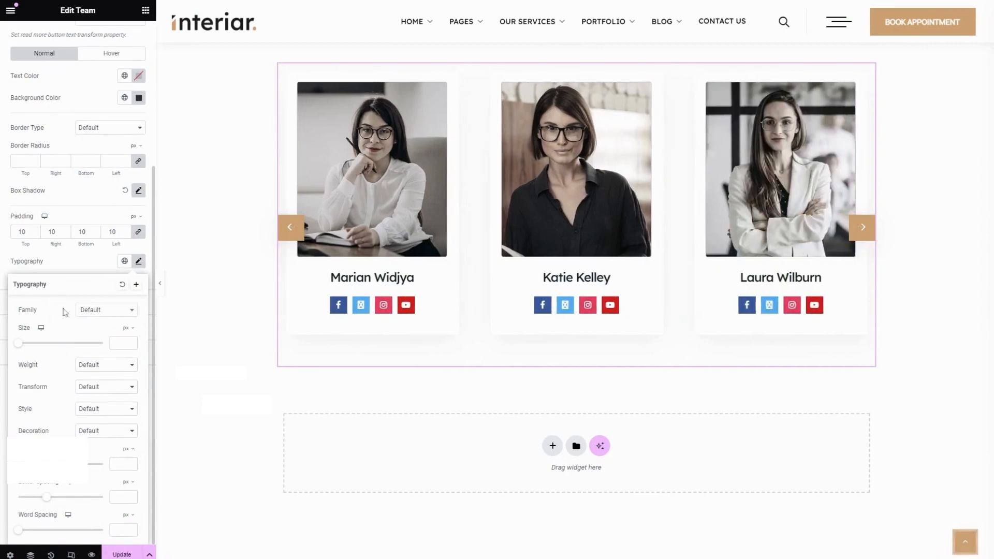
pyautogui.click(77, 266)
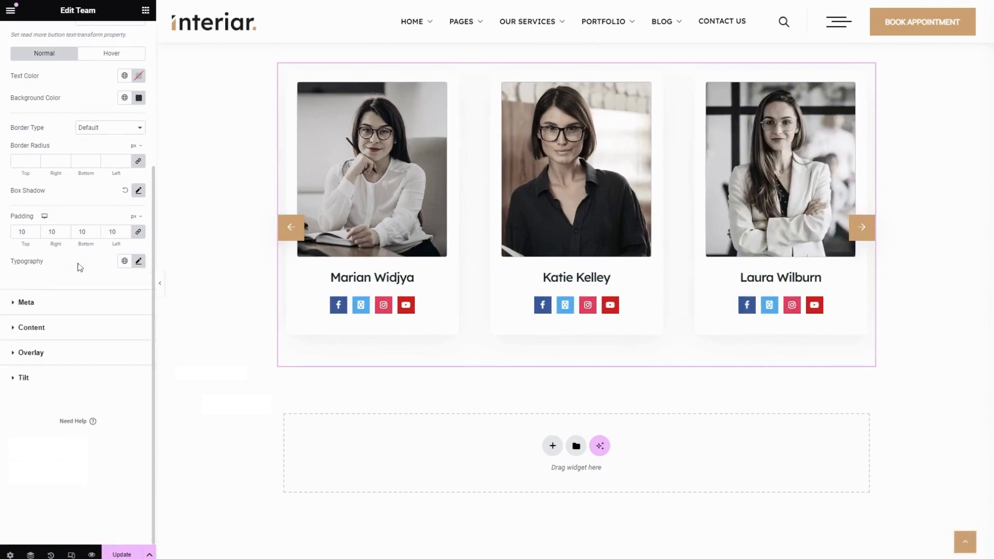
pyautogui.click(78, 305)
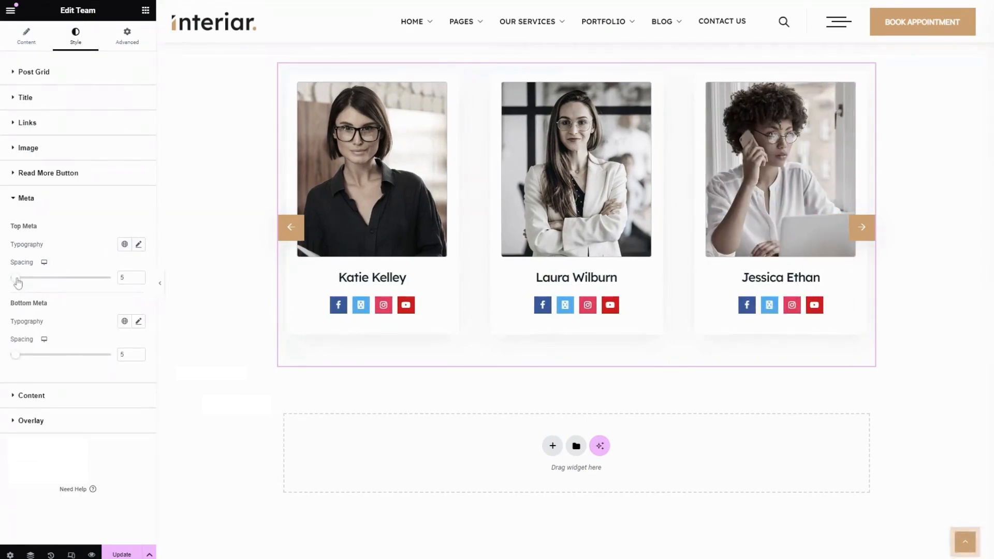
pyautogui.moveTo(17, 282); pyautogui.dragTo(20, 280)
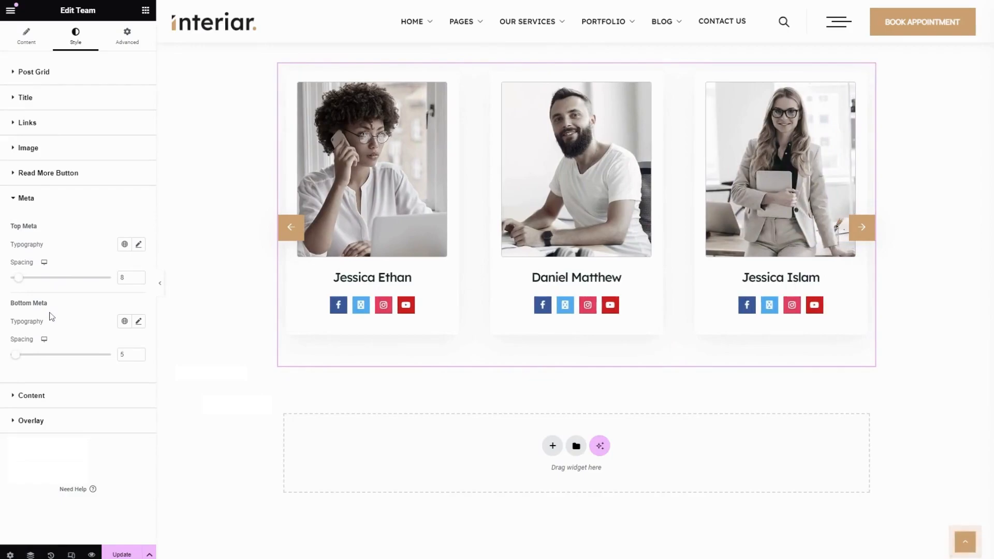
# Set the Bottom Meta spacing to 0
pyautogui.click(138, 322)
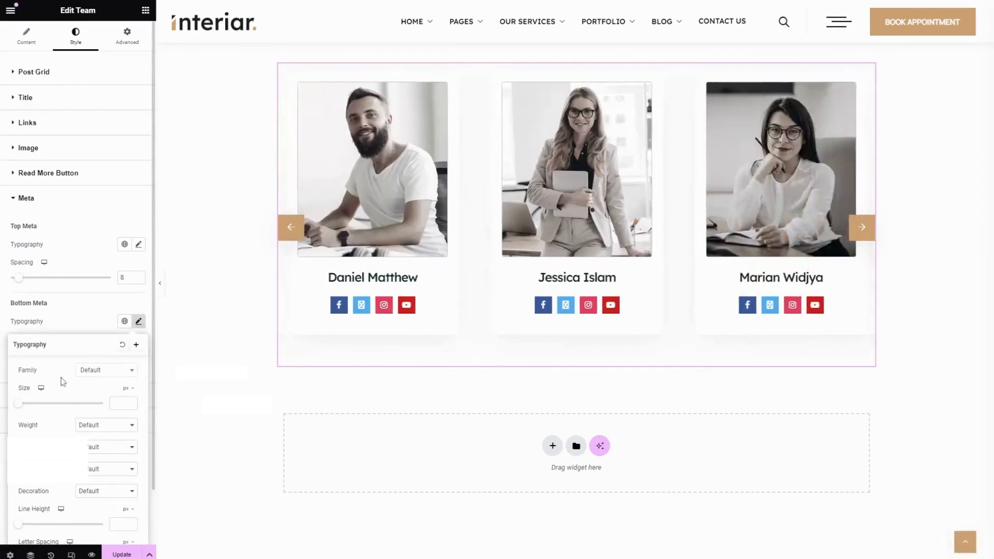
pyautogui.scroll(-1, 62, 381)
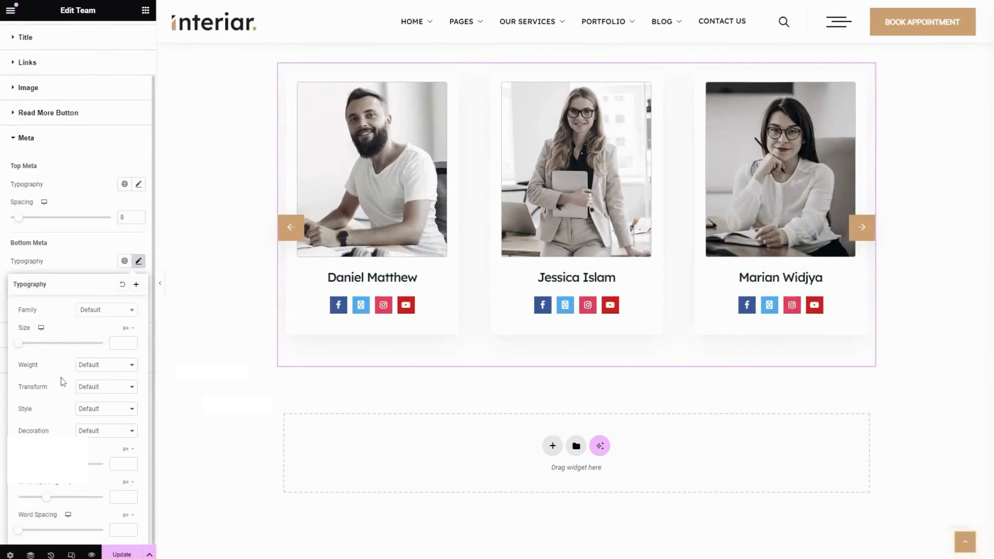
pyautogui.click(65, 247)
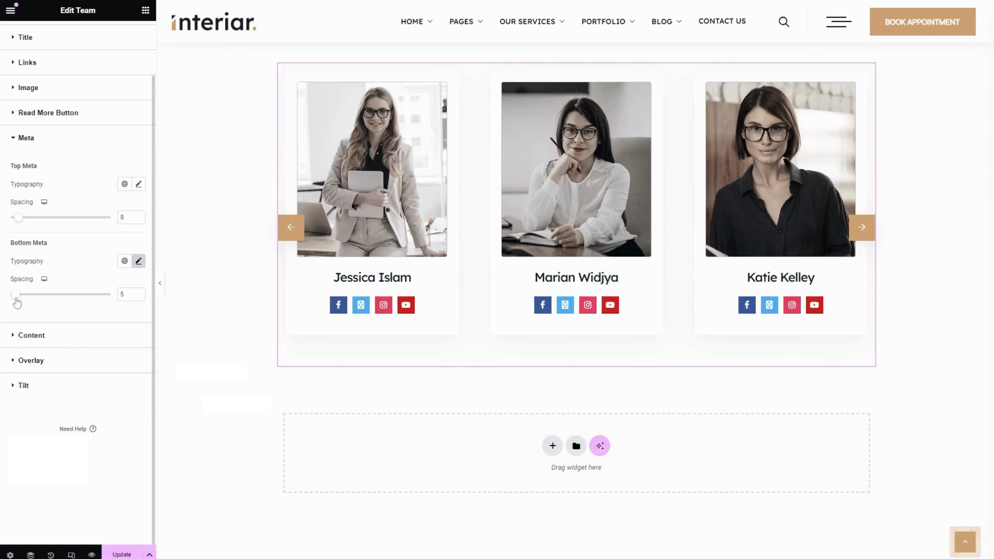
pyautogui.moveTo(15, 294); pyautogui.dragTo(25, 296)
pyautogui.scroll(1, 26, 299)
pyautogui.moveTo(25, 355); pyautogui.dragTo(10, 349)
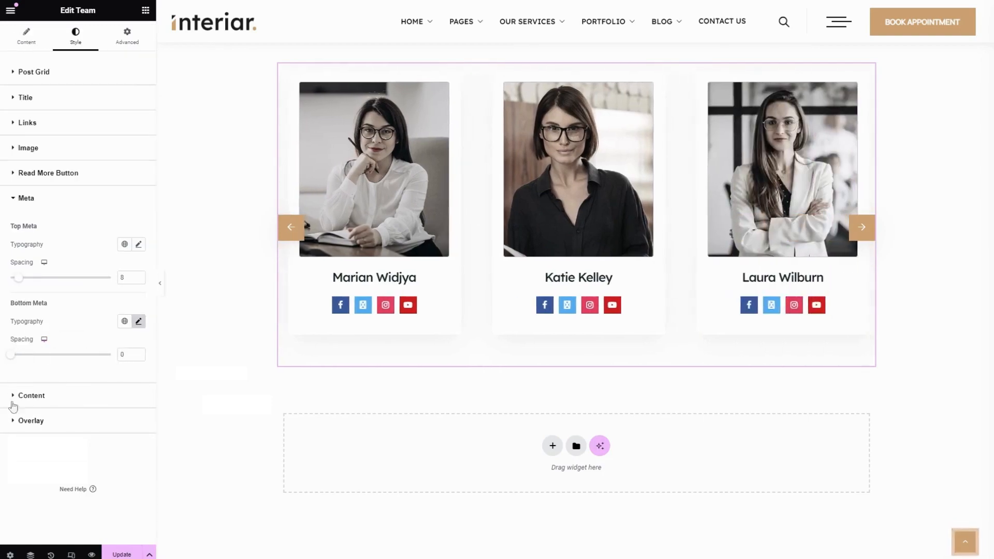
# Open the Content style options and set the content spacing to 3
pyautogui.click(44, 399)
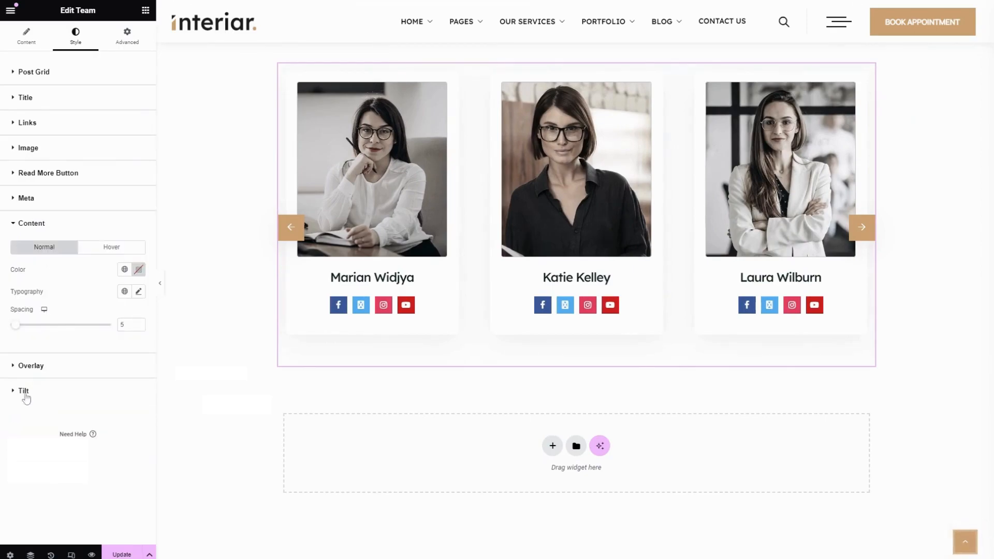
pyautogui.click(125, 269)
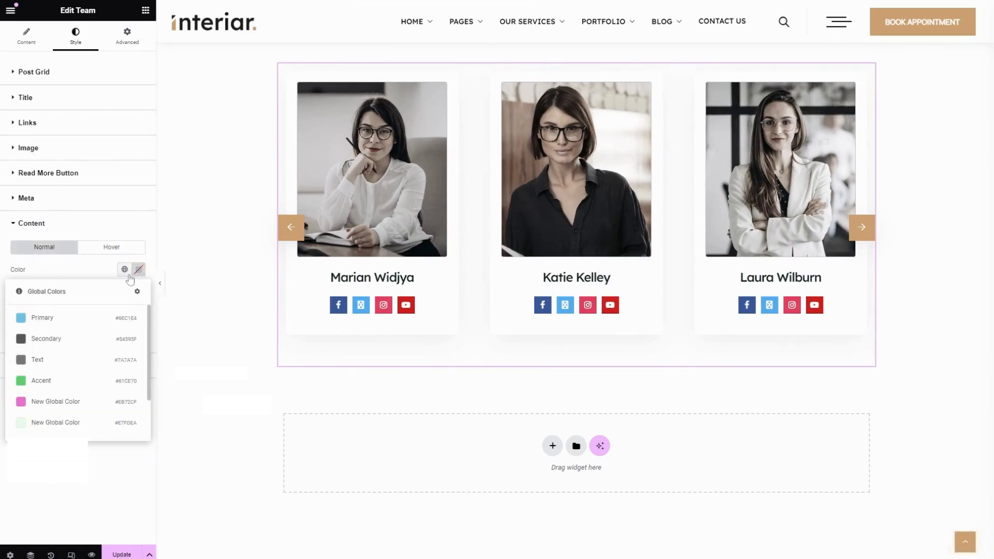
pyautogui.click(86, 273)
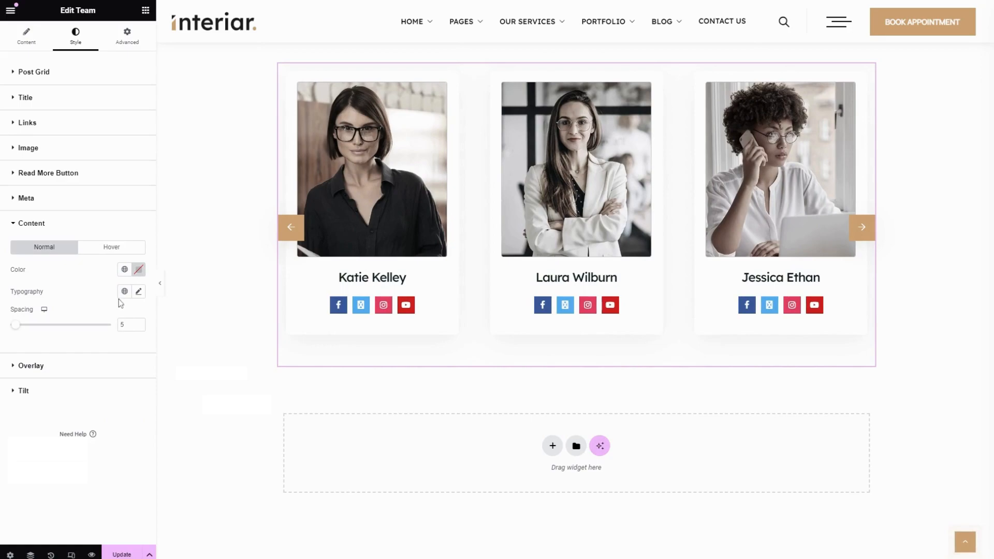
pyautogui.click(138, 291)
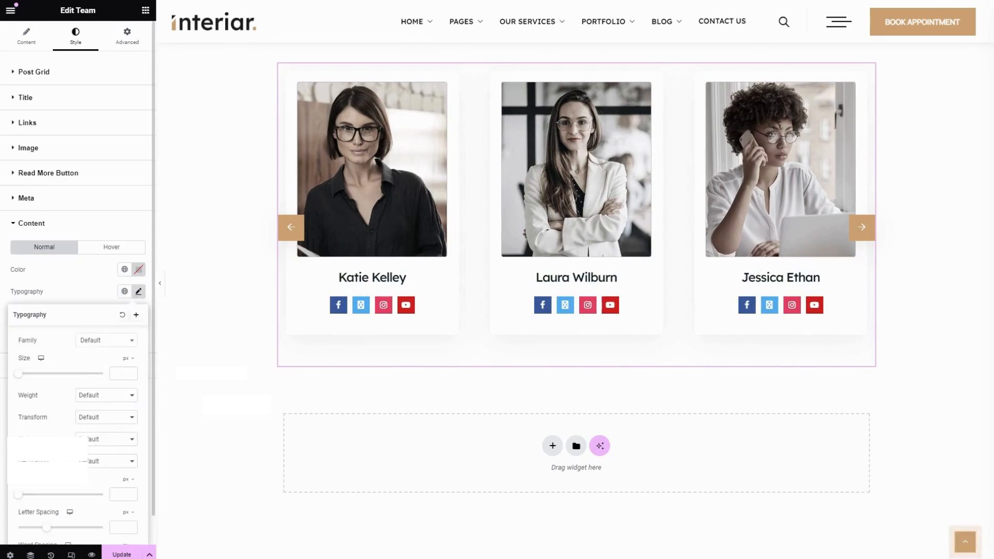
pyautogui.scroll(-1, 78, 259)
pyautogui.click(62, 257)
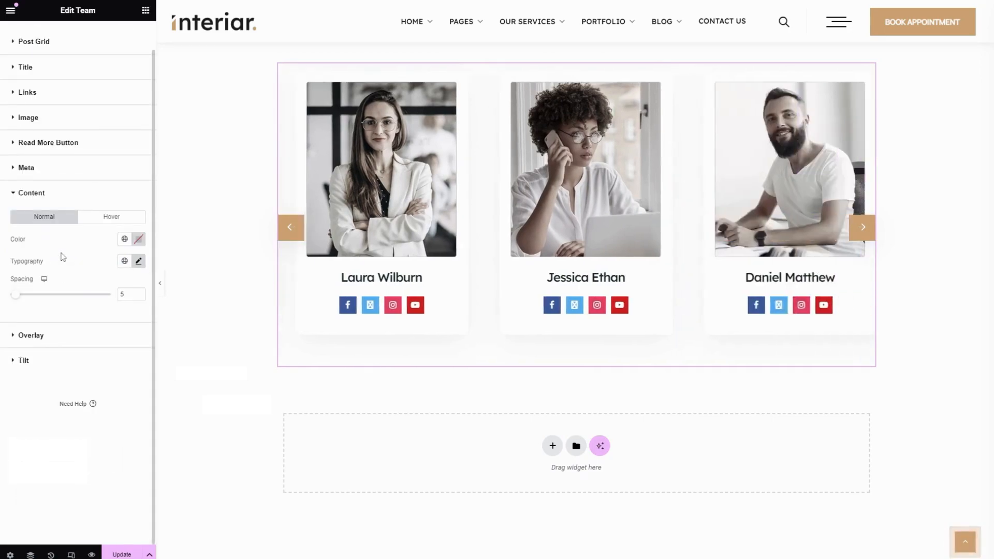
pyautogui.moveTo(16, 294); pyautogui.dragTo(14, 326)
pyautogui.scroll(1, 20, 297)
pyautogui.click(110, 248)
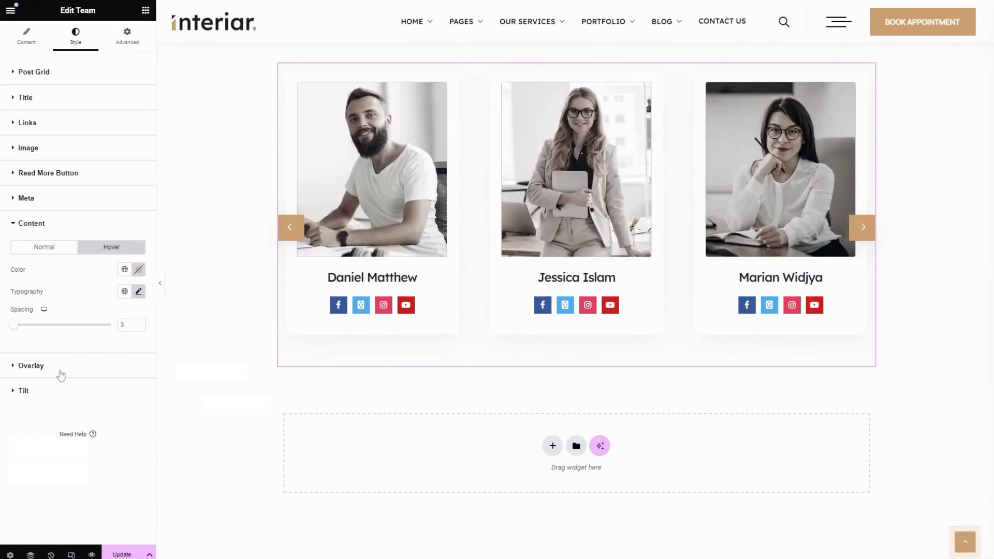
# Open the Overlay style options and set the overlay padding to 10 on all sides
pyautogui.click(60, 372)
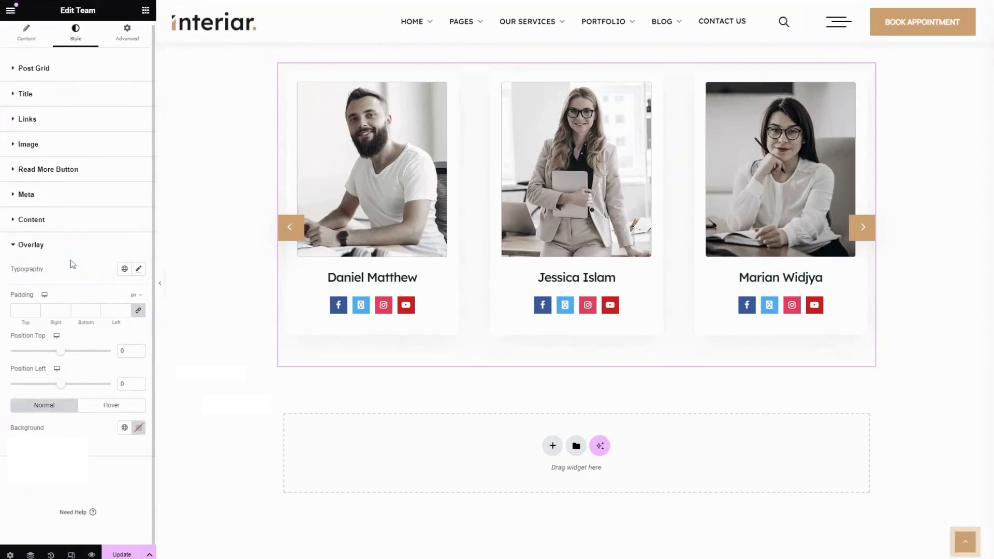
pyautogui.click(139, 269)
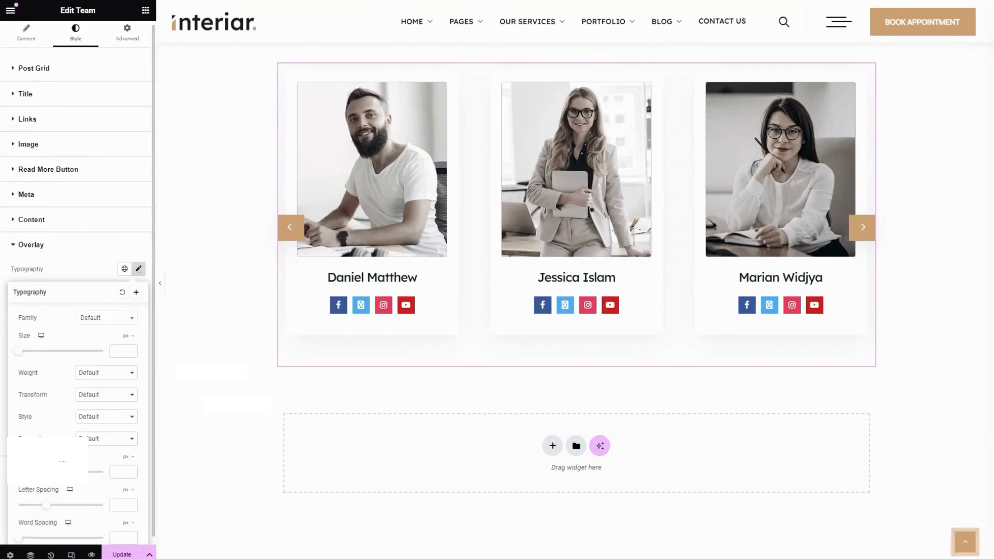
pyautogui.click(82, 265)
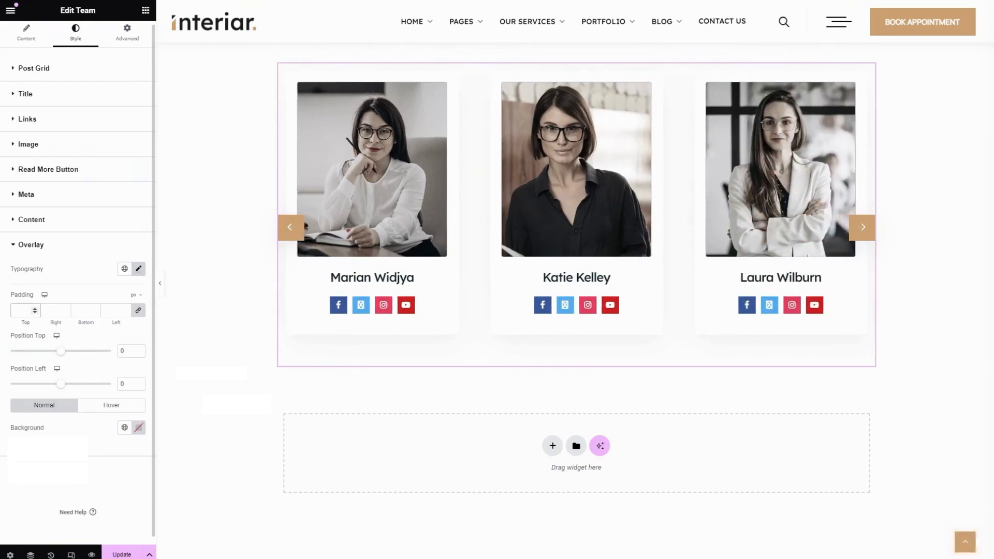
pyautogui.write('10')
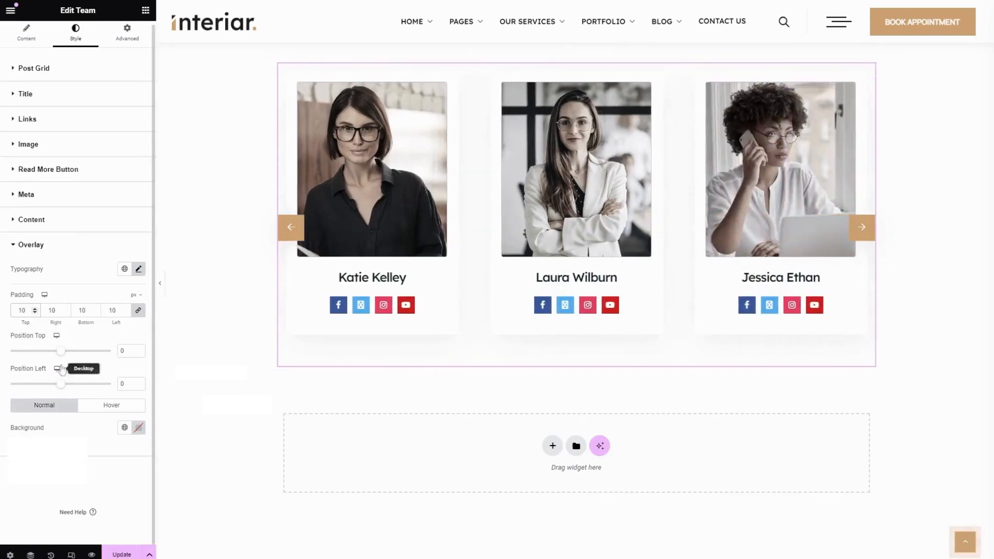
pyautogui.moveTo(63, 355)
pyautogui.mouseDown()
pyautogui.moveTo(54, 356)
pyautogui.moveTo(67, 357)
pyautogui.mouseUp()
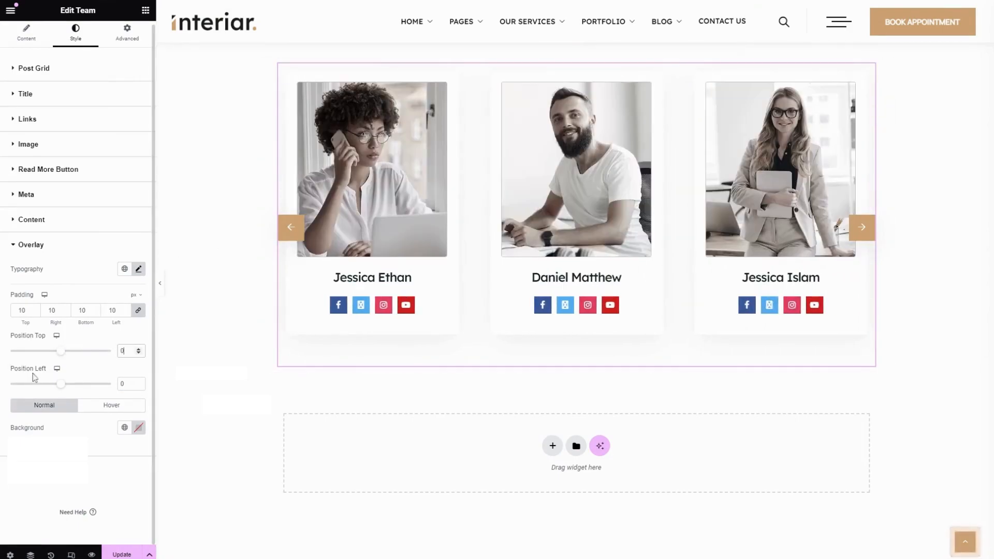
pyautogui.moveTo(63, 386); pyautogui.dragTo(39, 385)
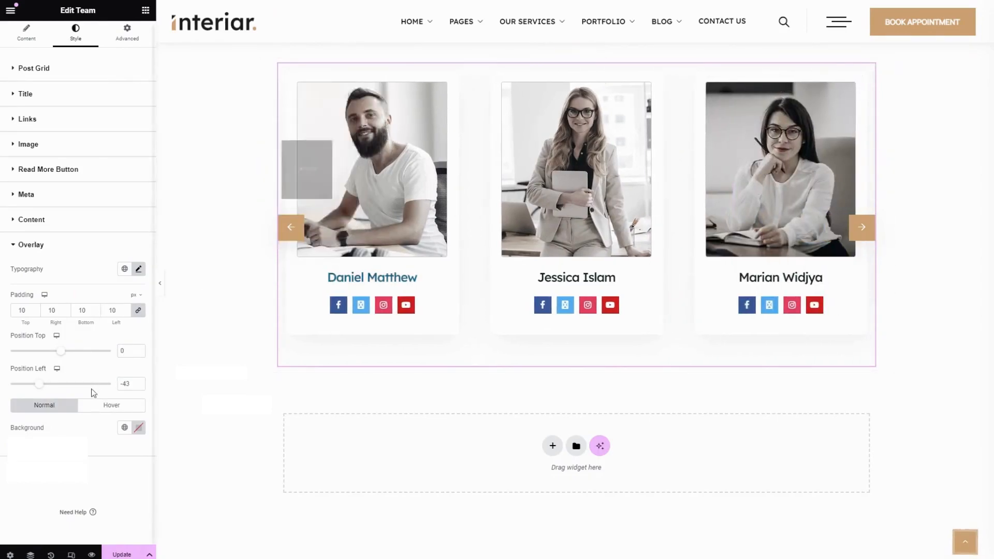
pyautogui.moveTo(41, 388); pyautogui.dragTo(61, 386)
pyautogui.click(119, 388)
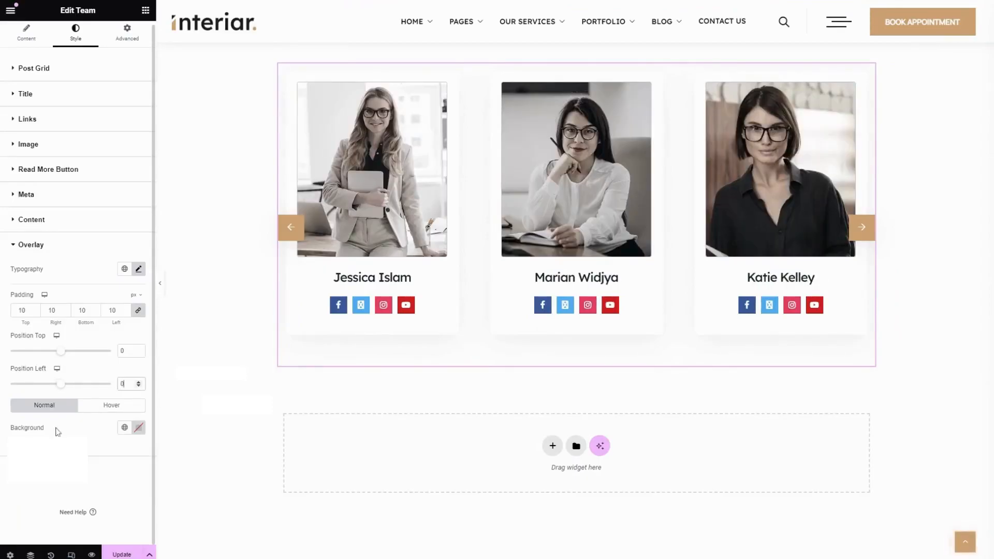
# Browse the overlay background global colours and collapse the editor panel to preview the team section
pyautogui.click(124, 428)
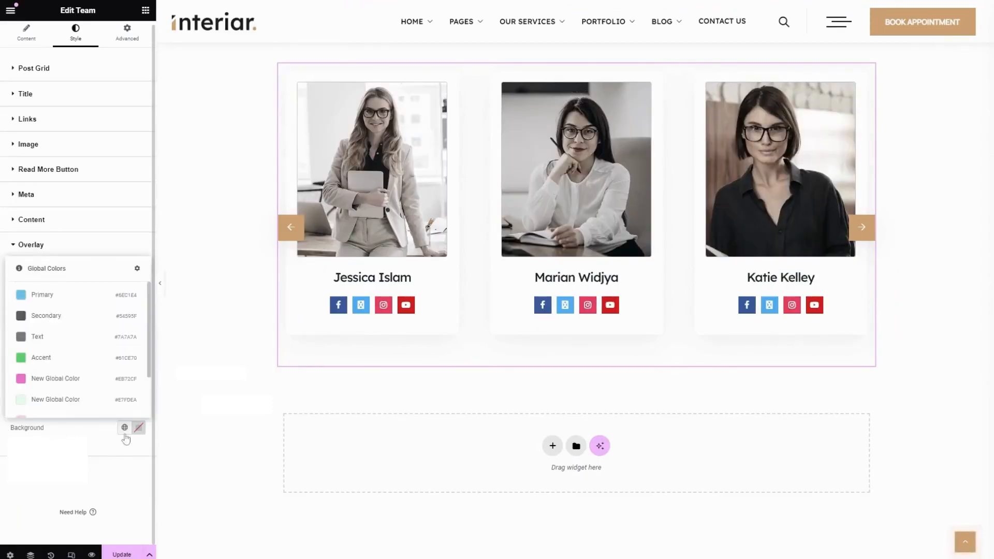
pyautogui.scroll(-2, 71, 402)
pyautogui.click(46, 347)
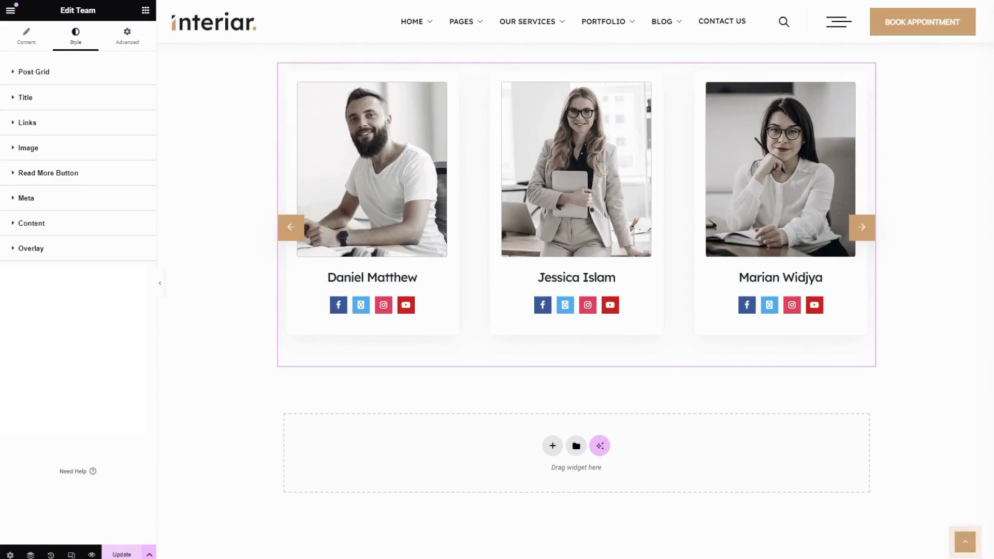
pyautogui.click(160, 285)
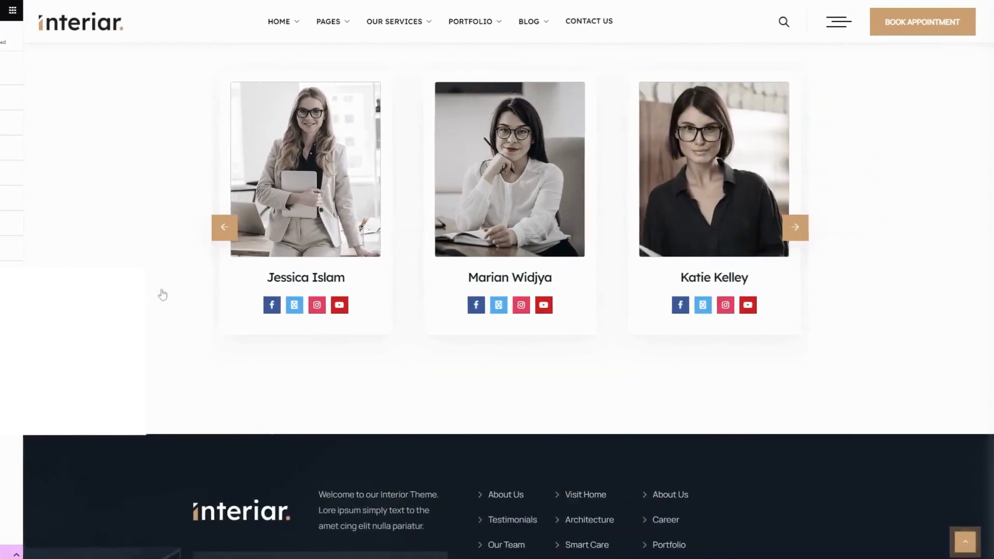